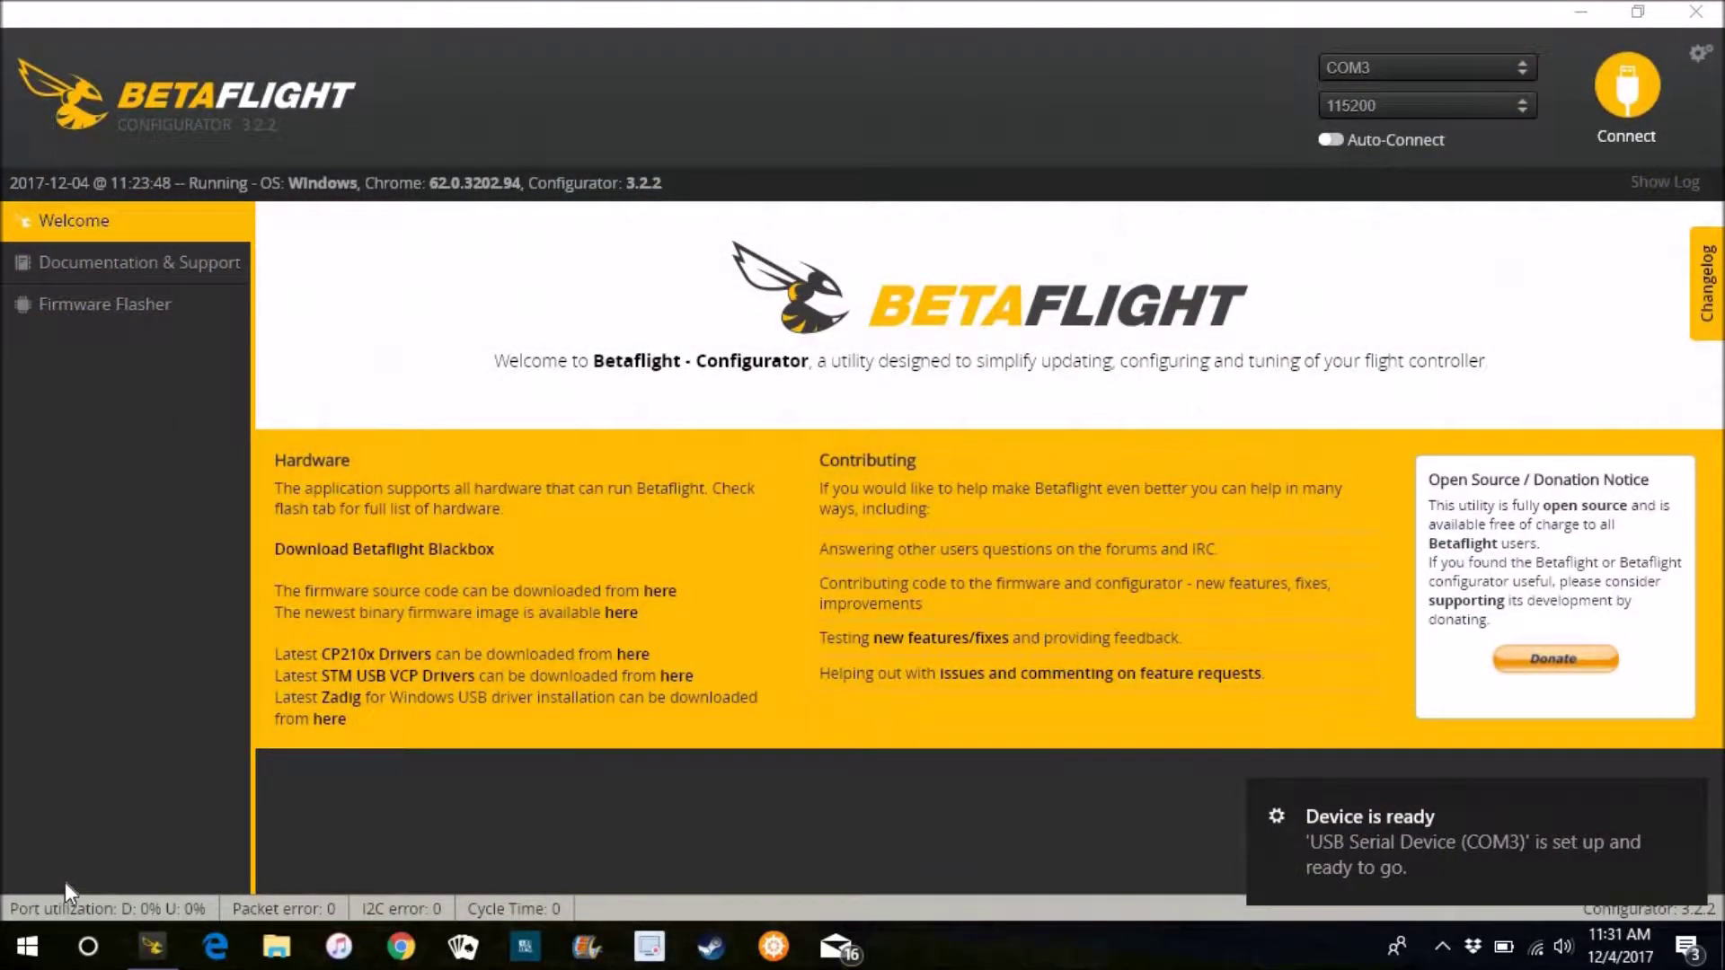
# Open the firmware flasher and choose LUXV2_RACE as the target board.
pyautogui.click(110, 310)
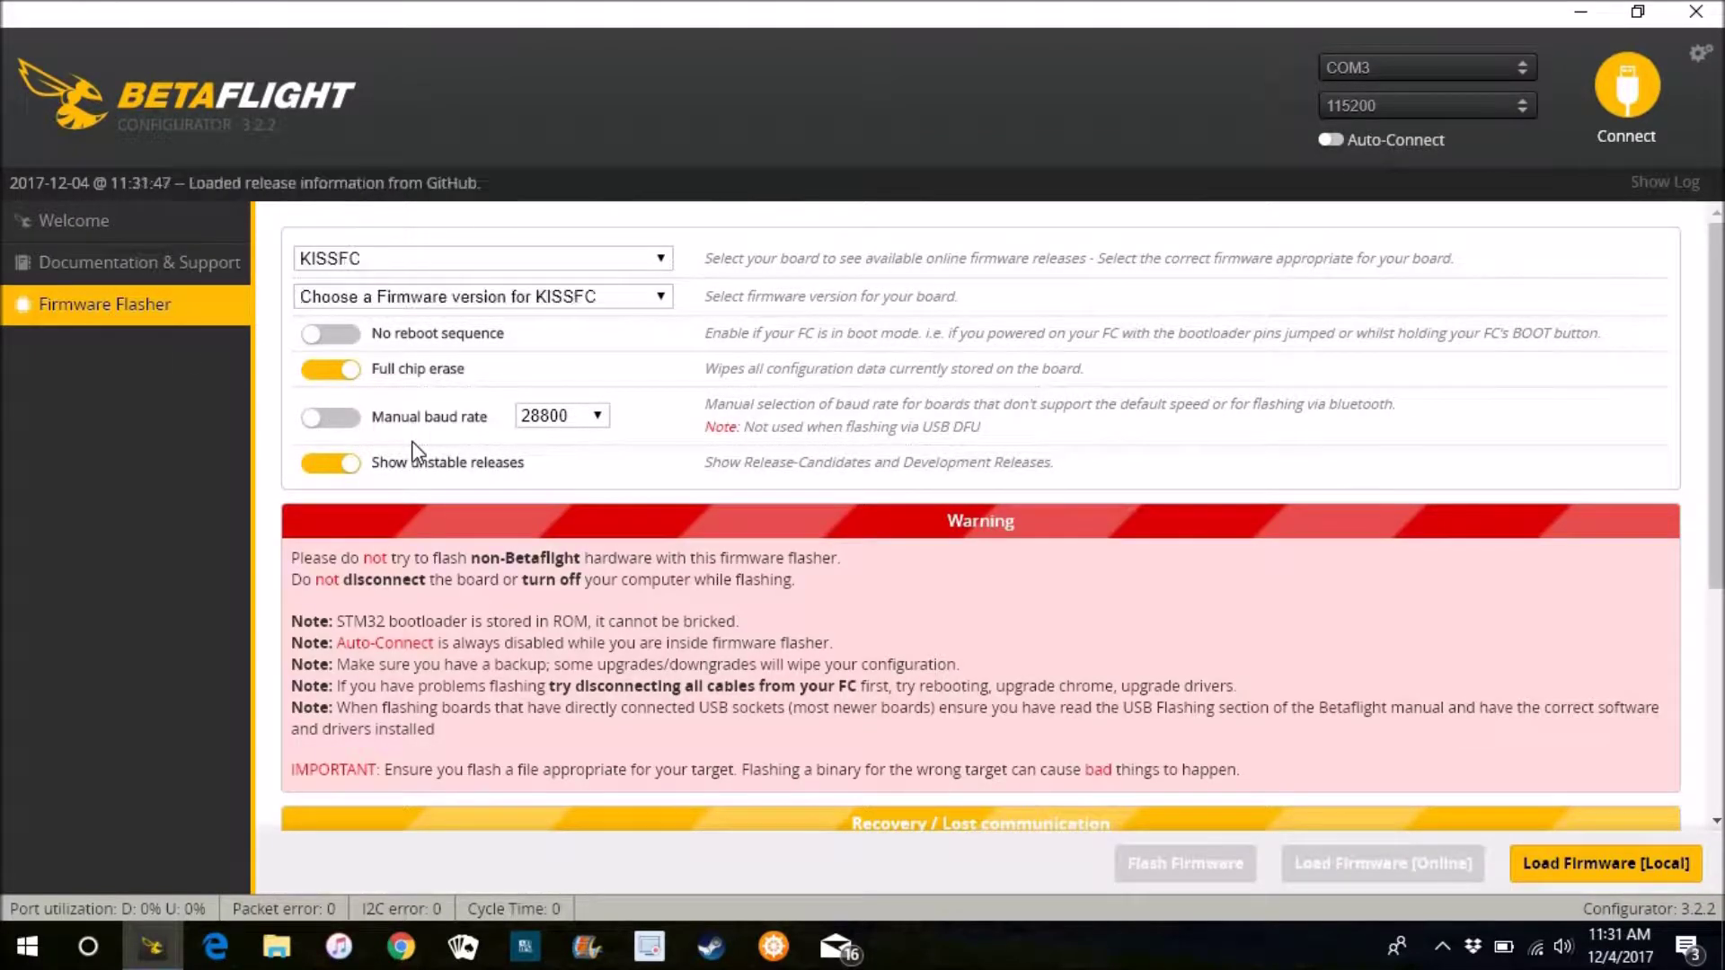
pyautogui.click(665, 261)
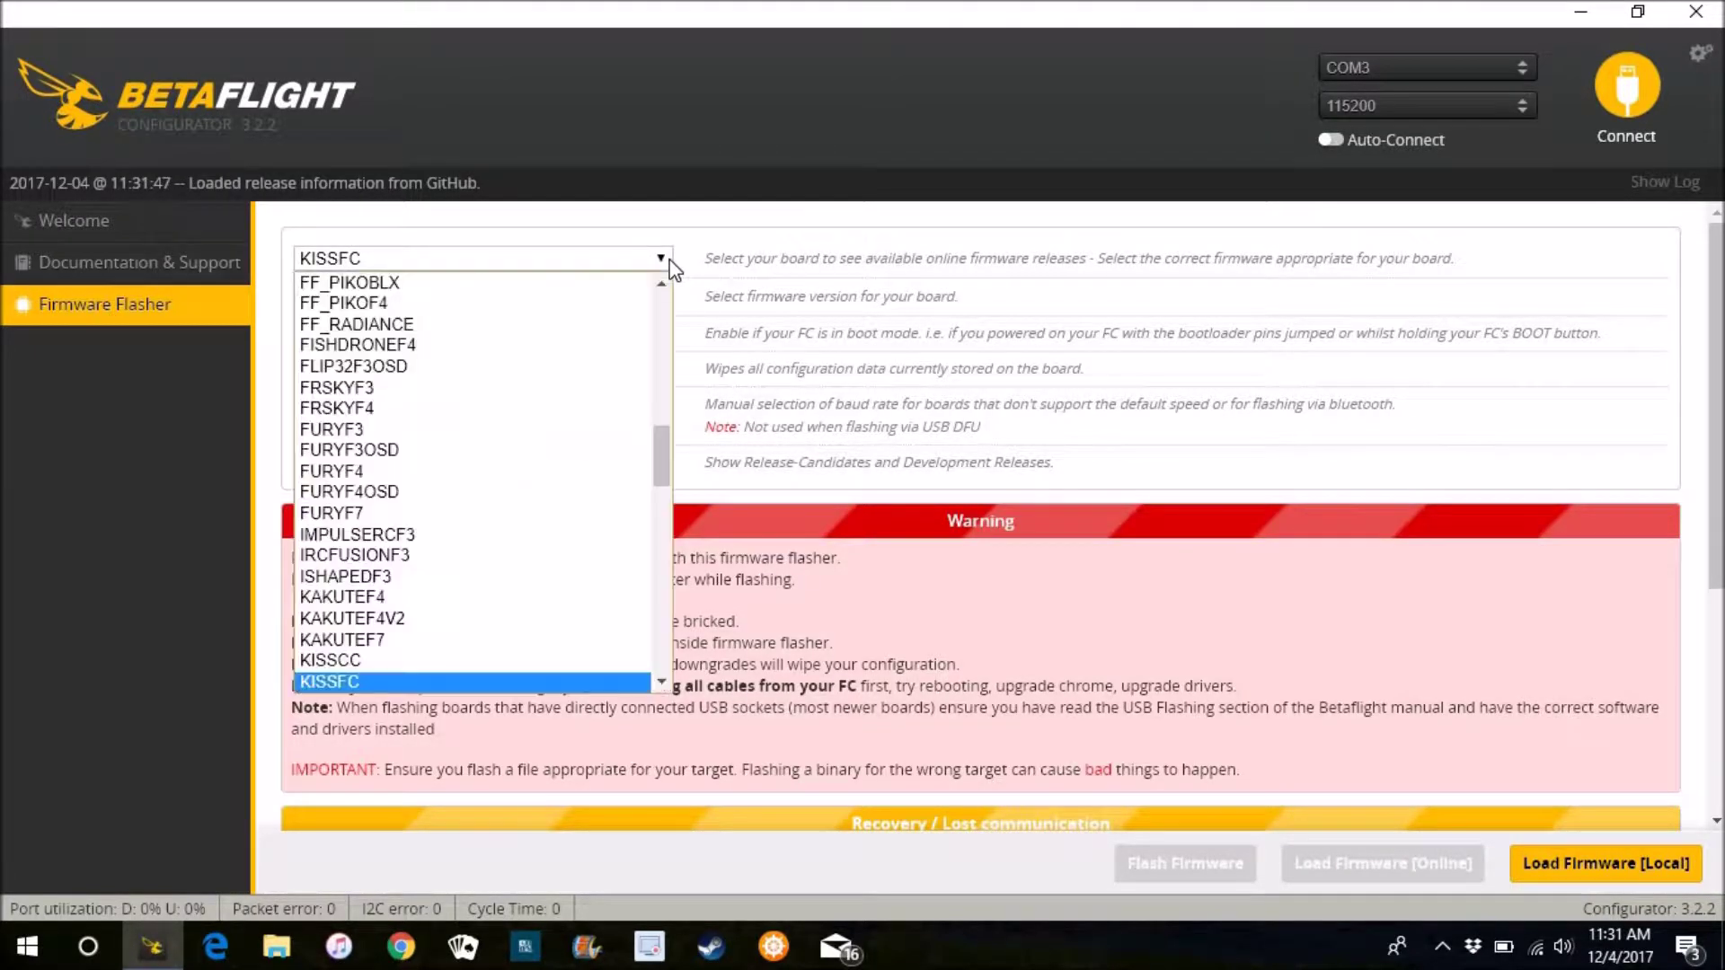
pyautogui.scroll(-10, 503, 512)
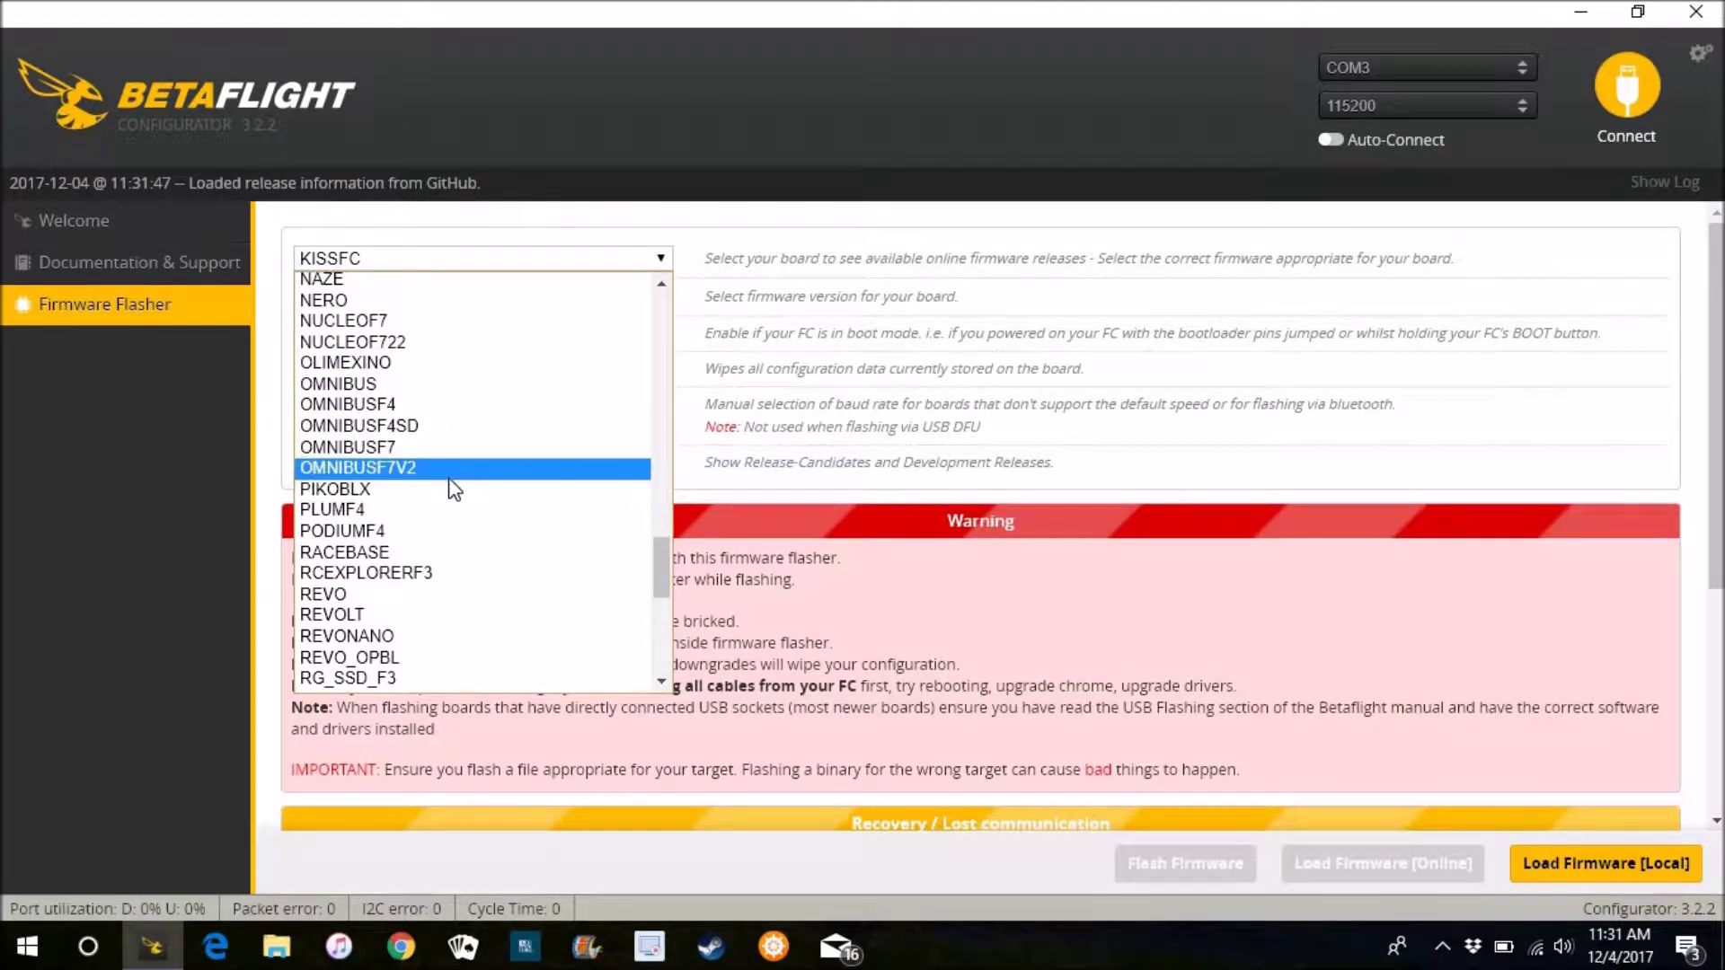
pyautogui.scroll(5, 450, 490)
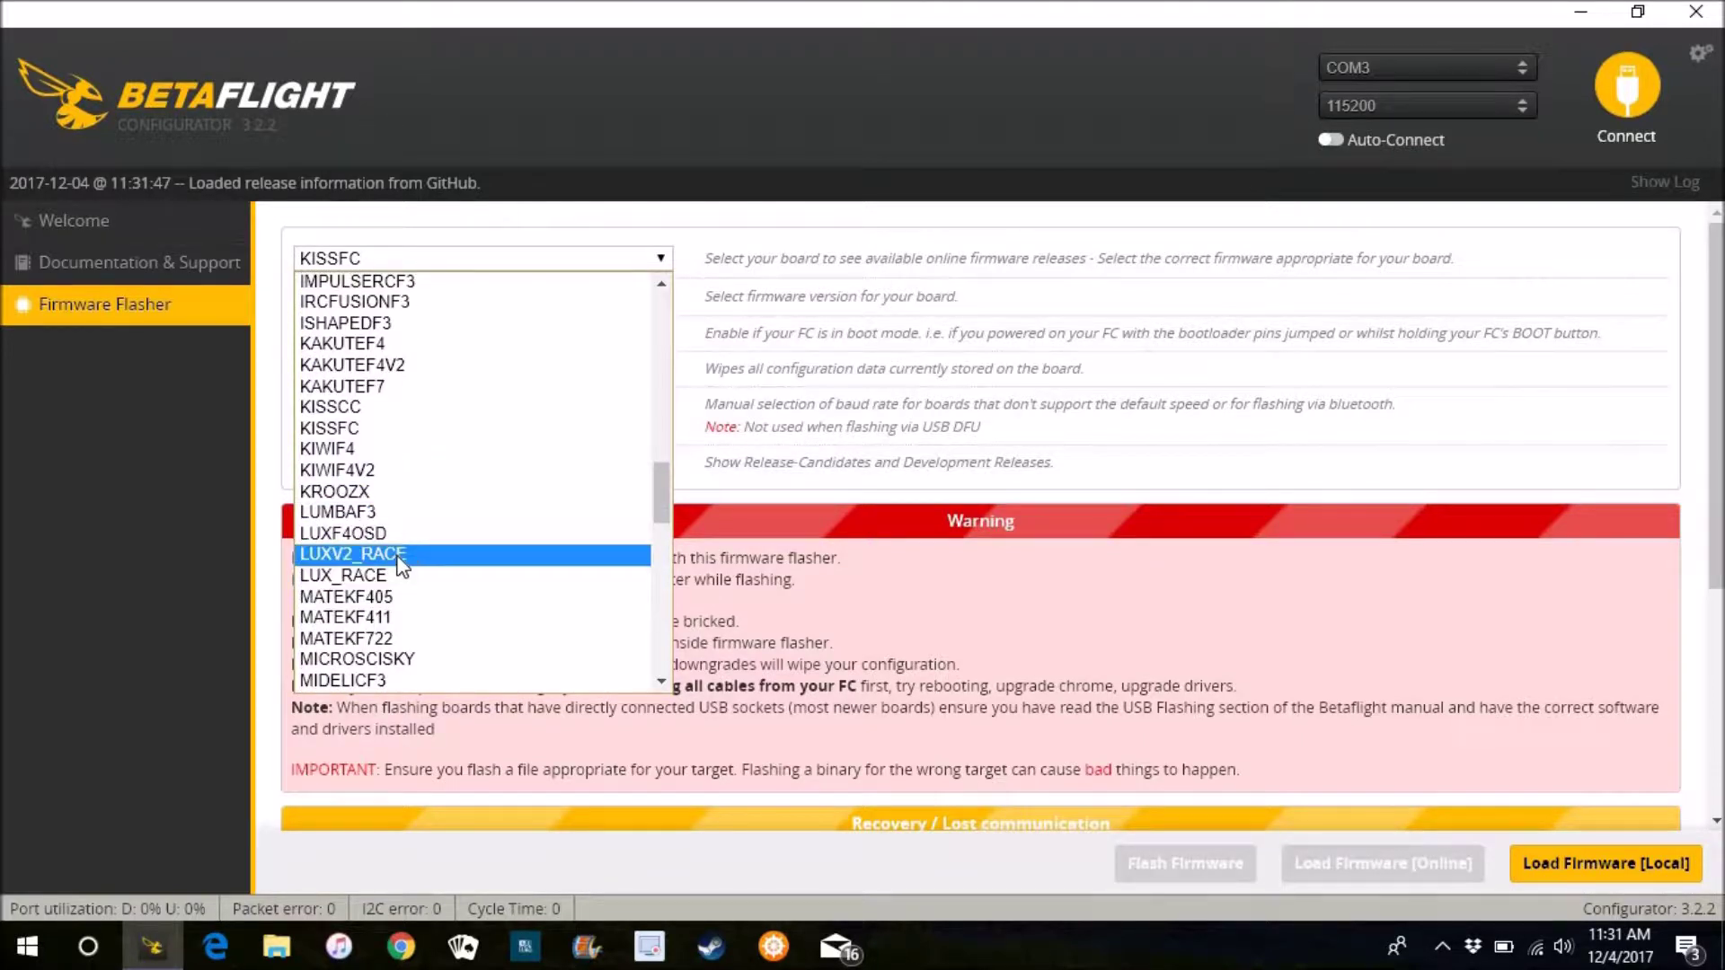
pyautogui.click(399, 555)
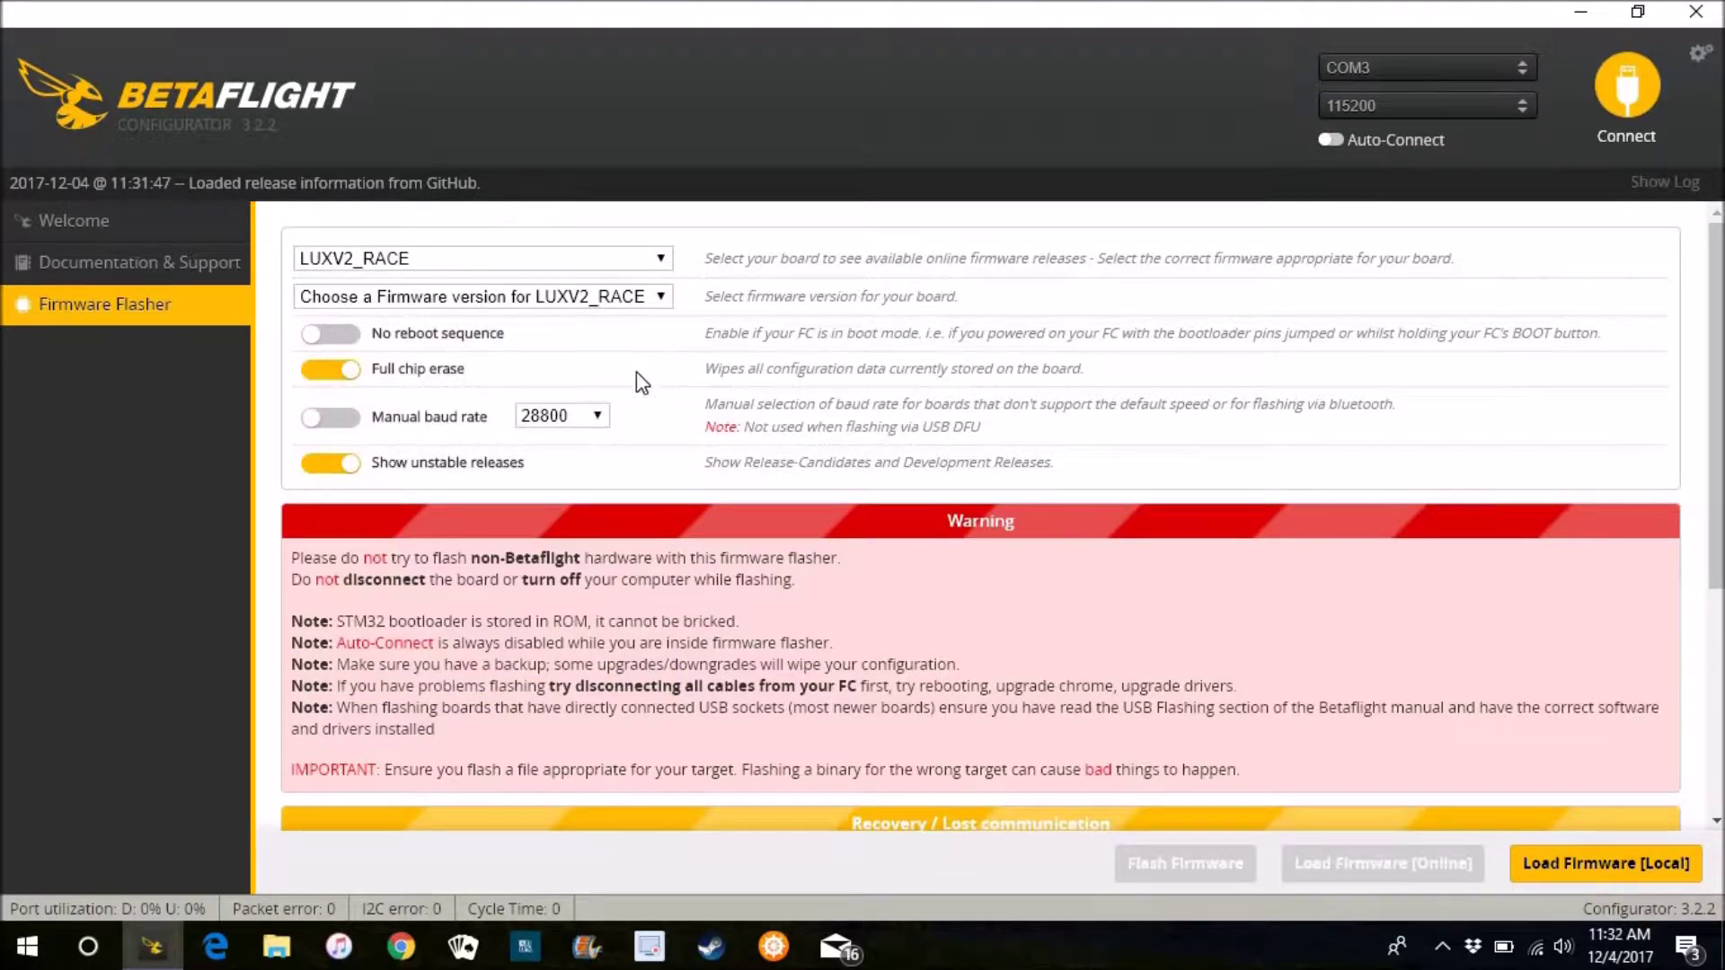
# Choose firmware version 3.2.2 for LUXV2_RACE and load it from the online source.
pyautogui.click(658, 297)
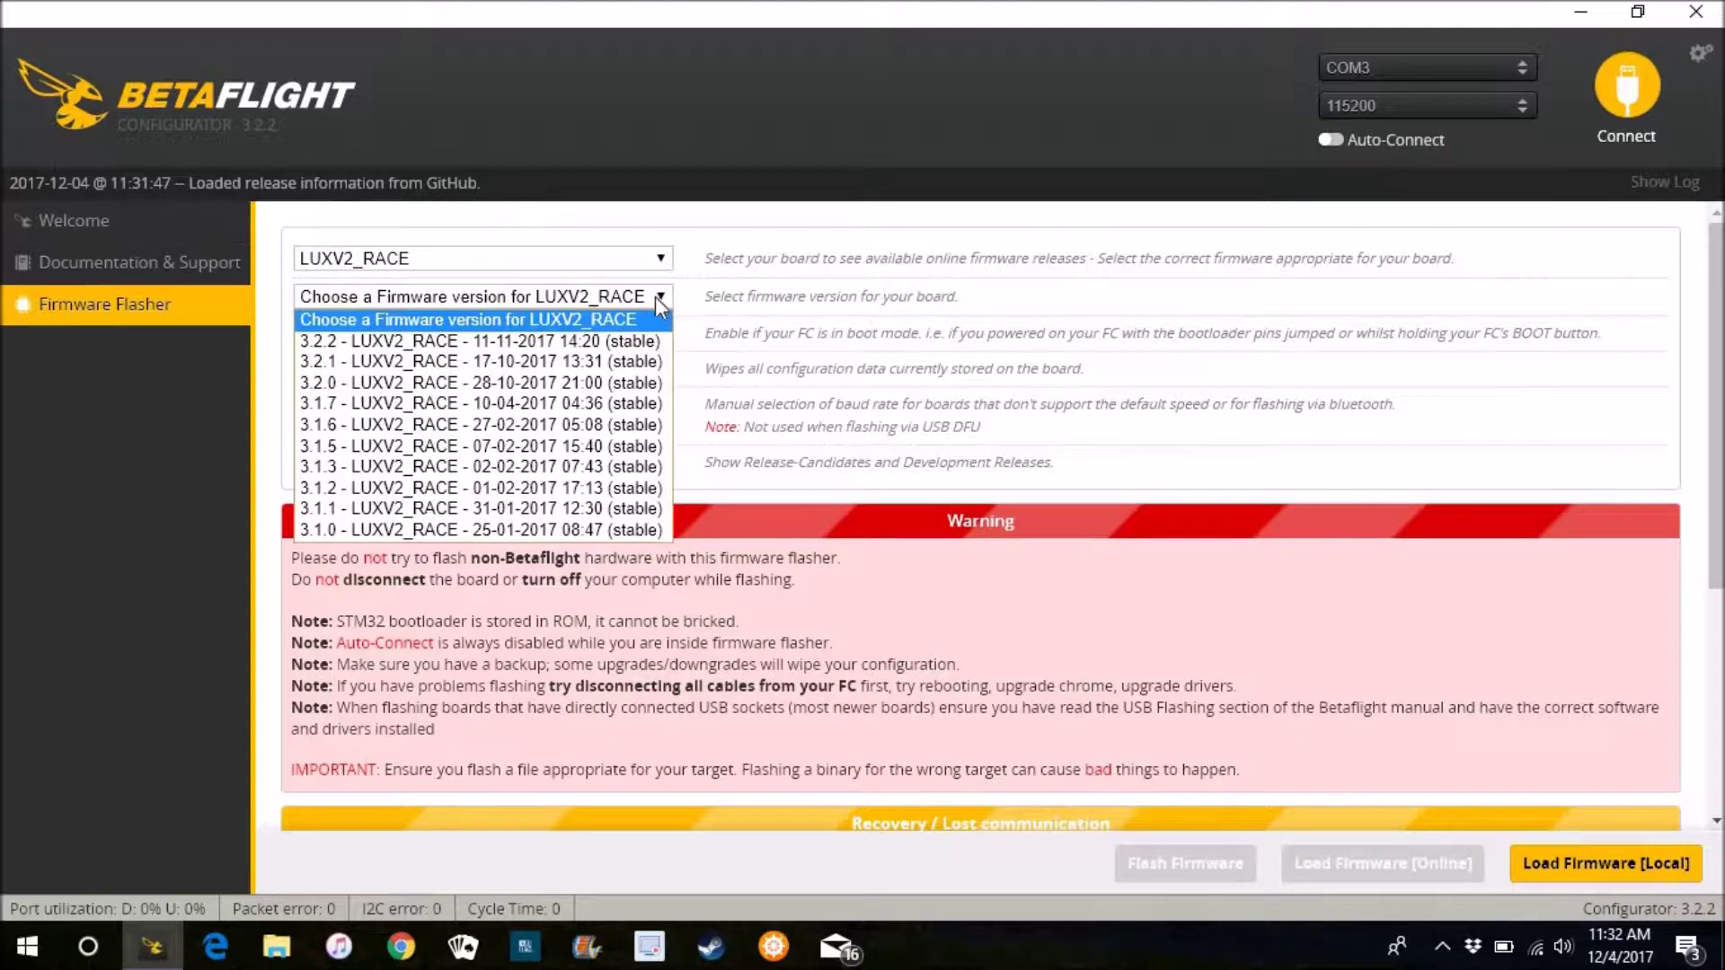
pyautogui.click(622, 342)
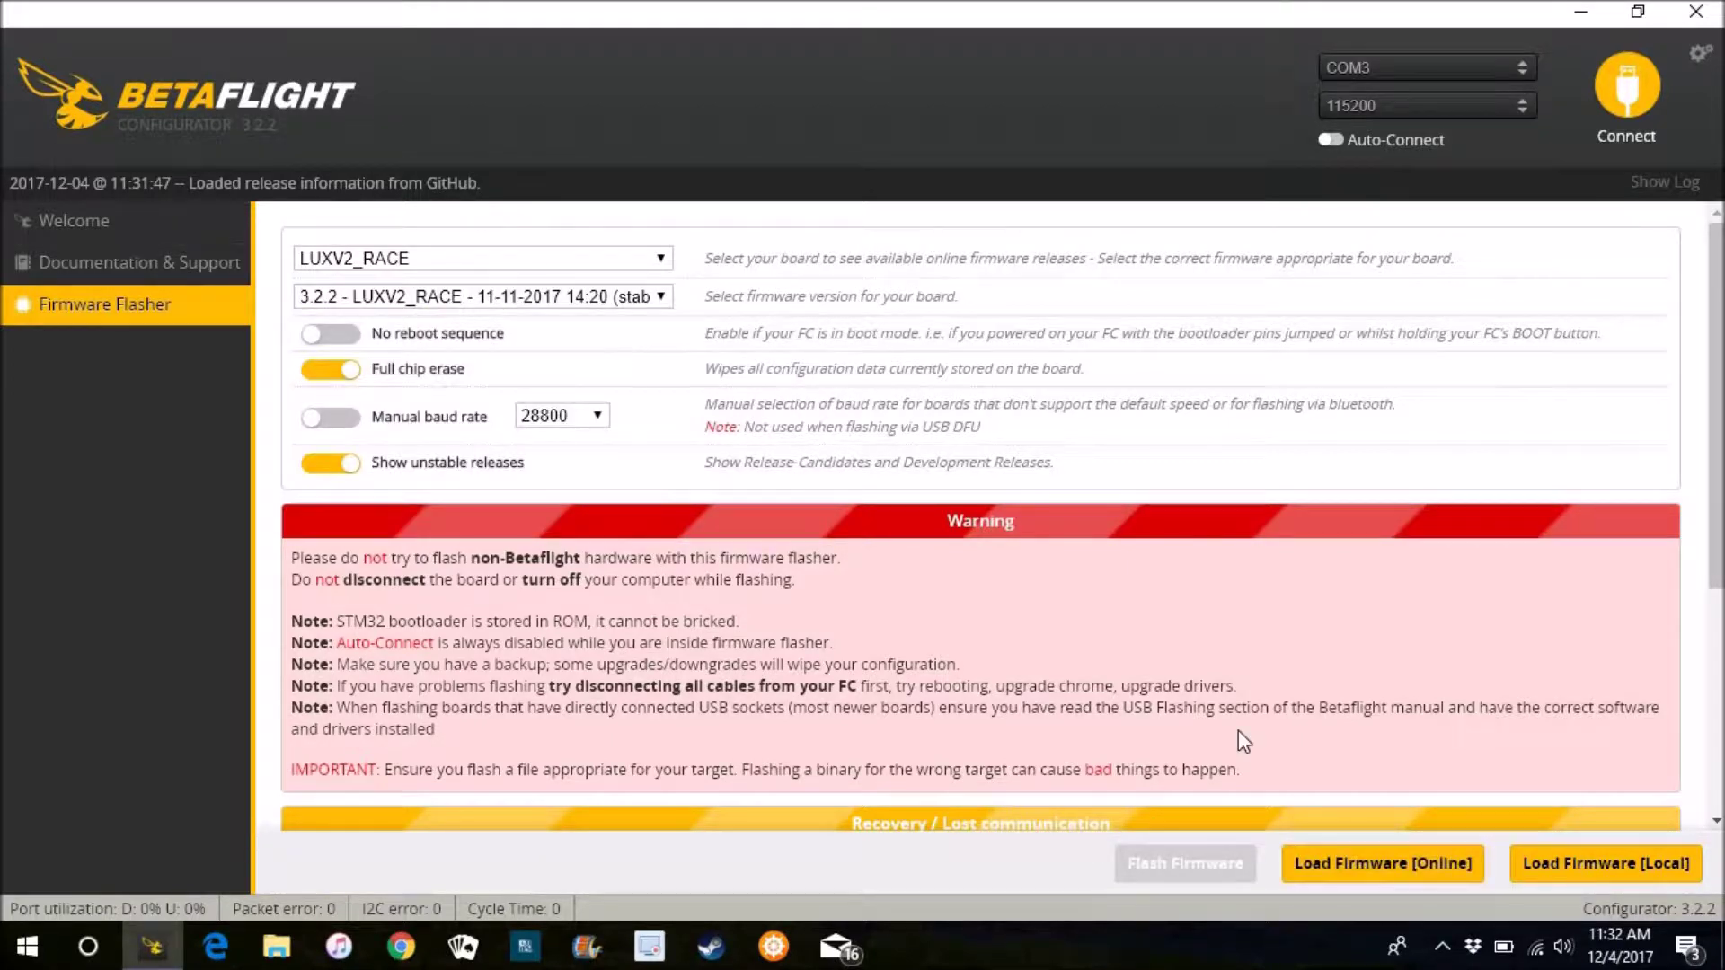
pyautogui.click(1387, 864)
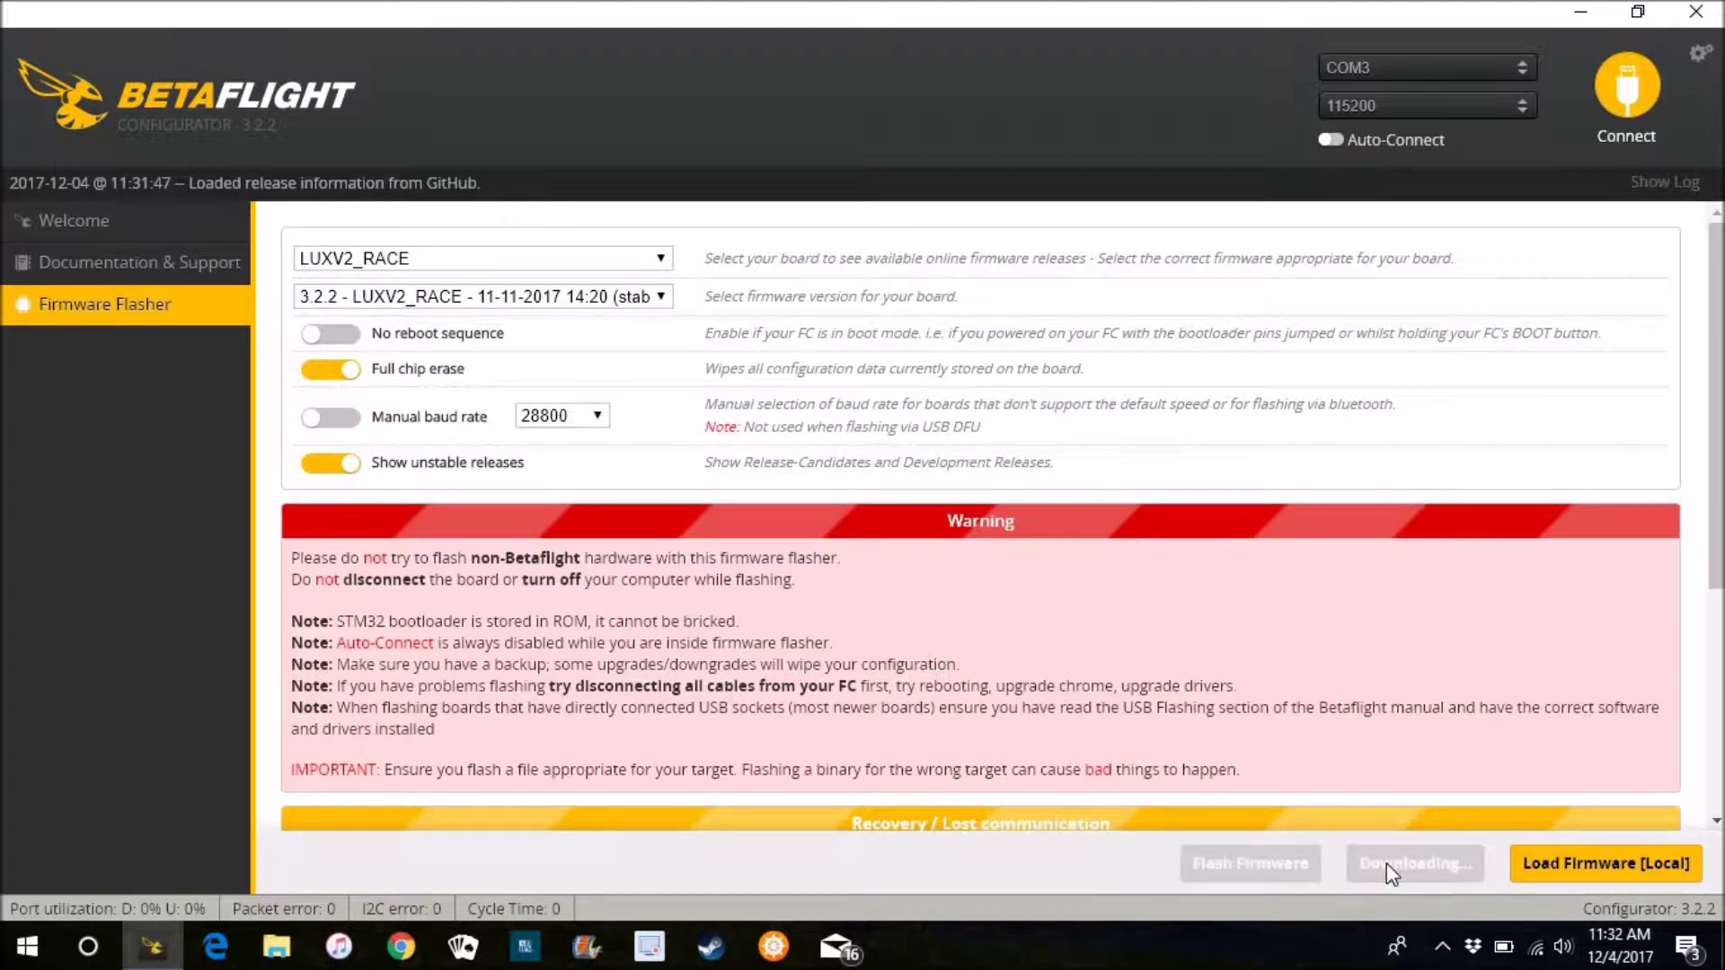
pyautogui.scroll(-4, 1366, 663)
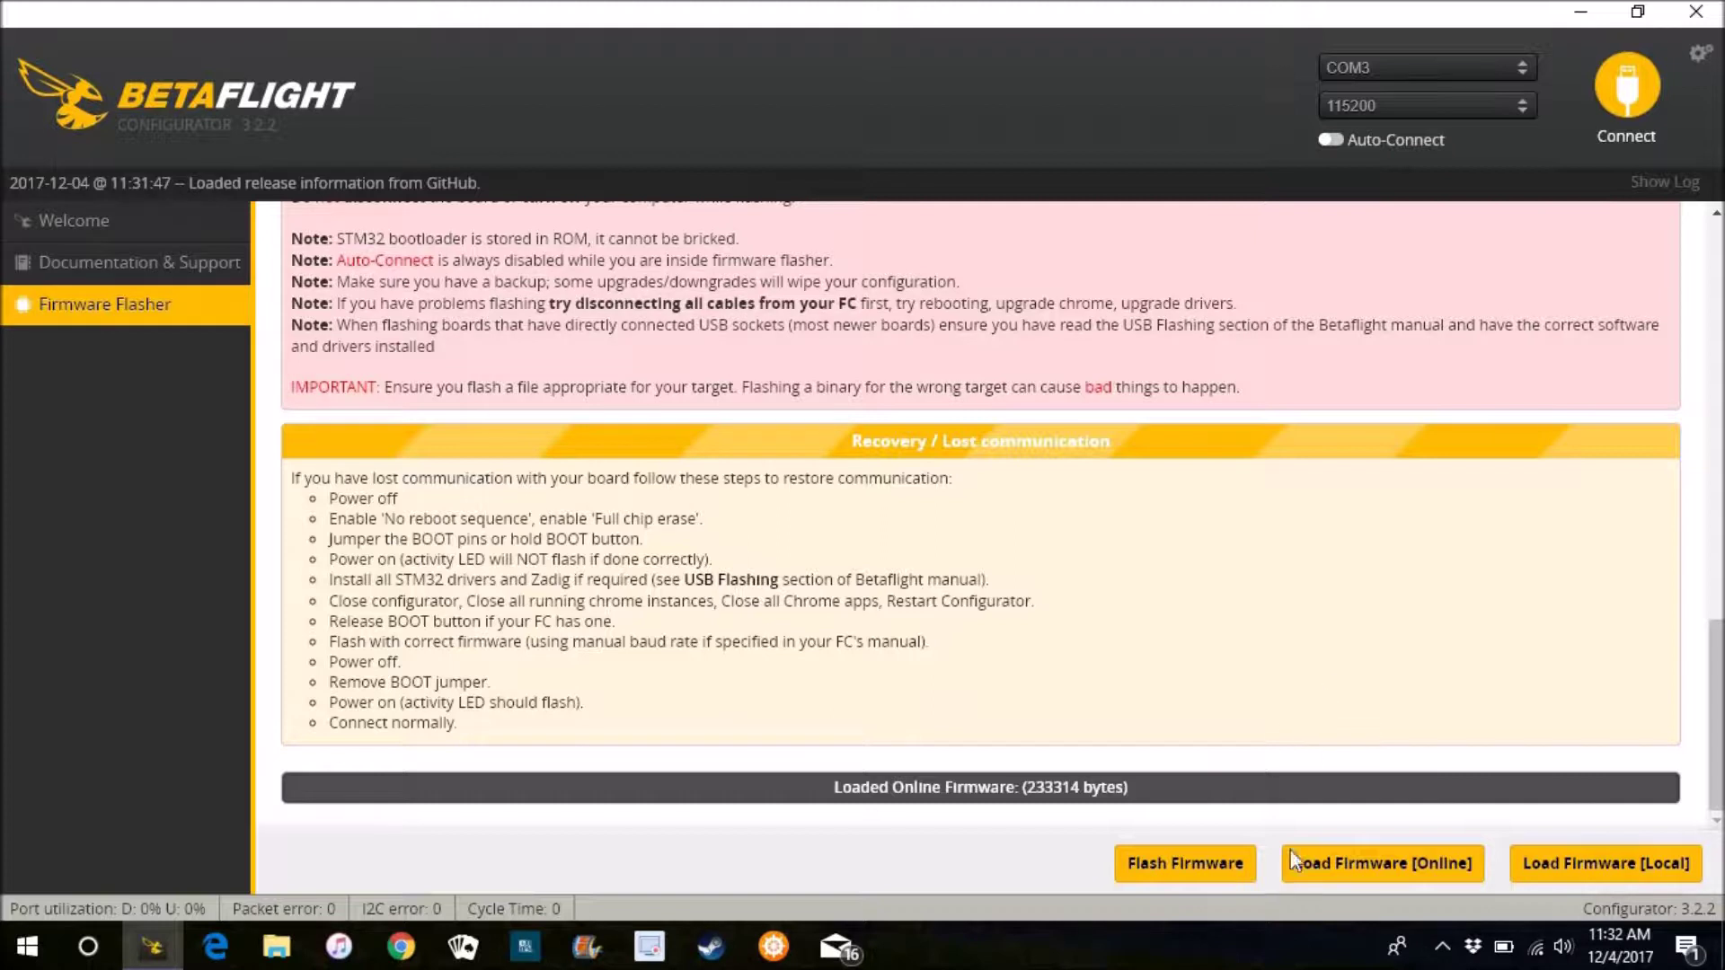
# Try to flash the loaded 3.2.2 firmware onto the flight controller.
pyautogui.click(1195, 883)
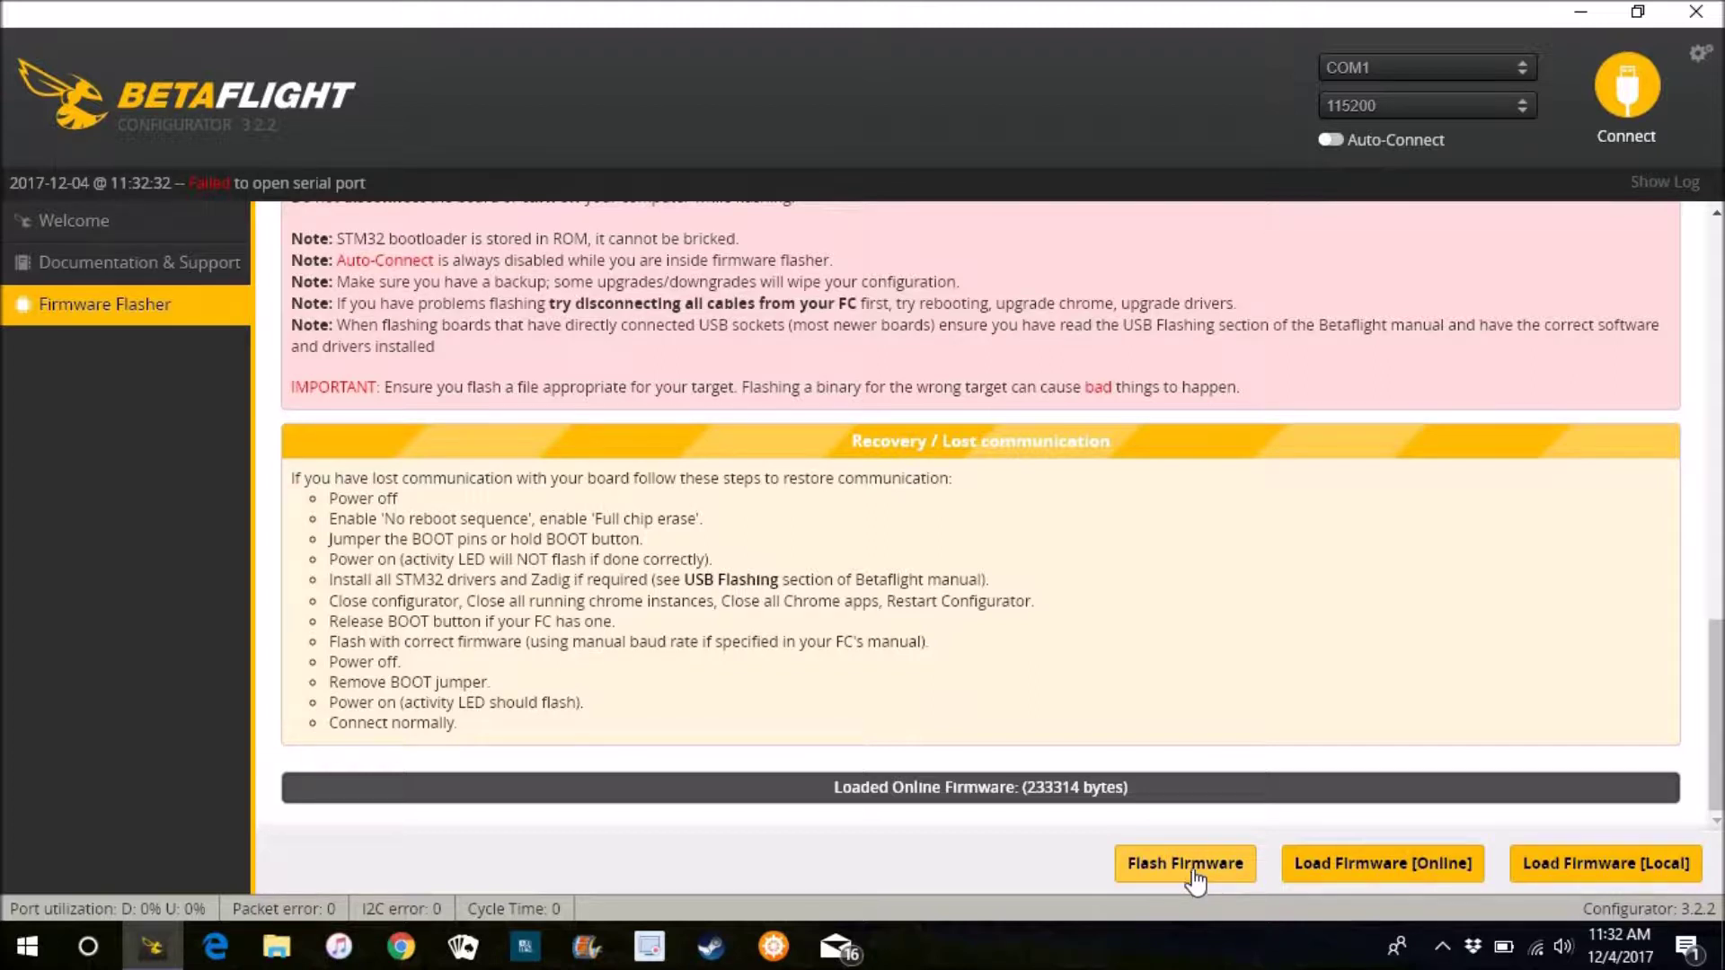
pyautogui.click(1196, 870)
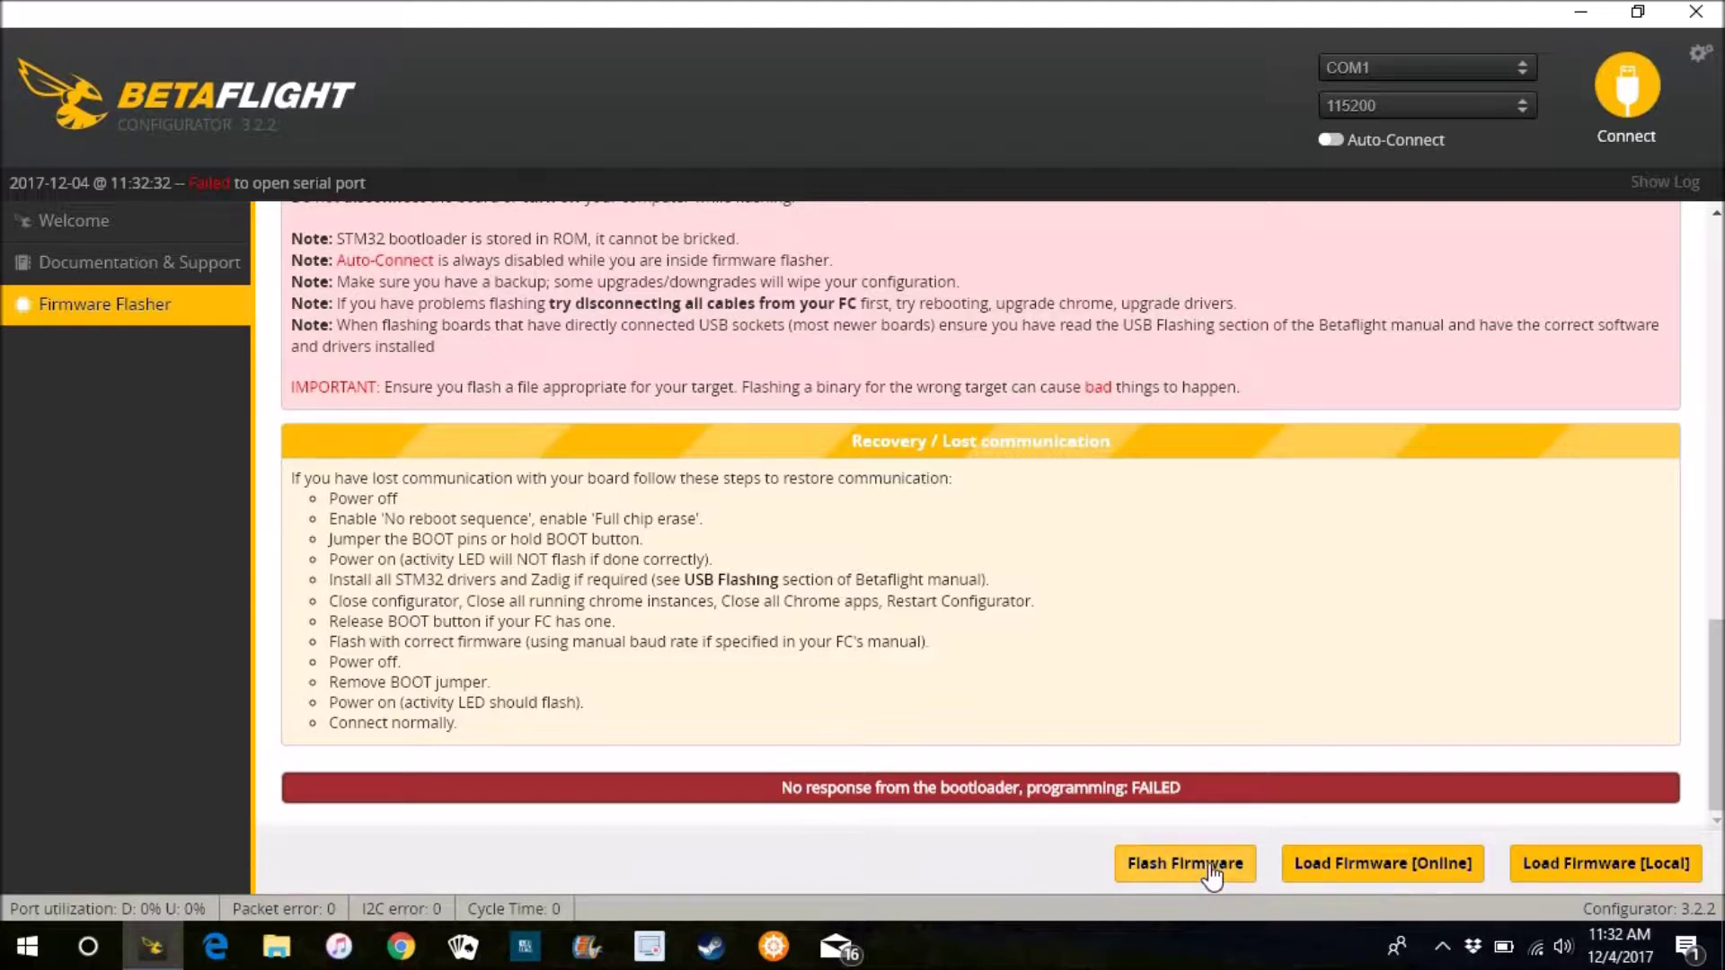
pyautogui.click(1211, 866)
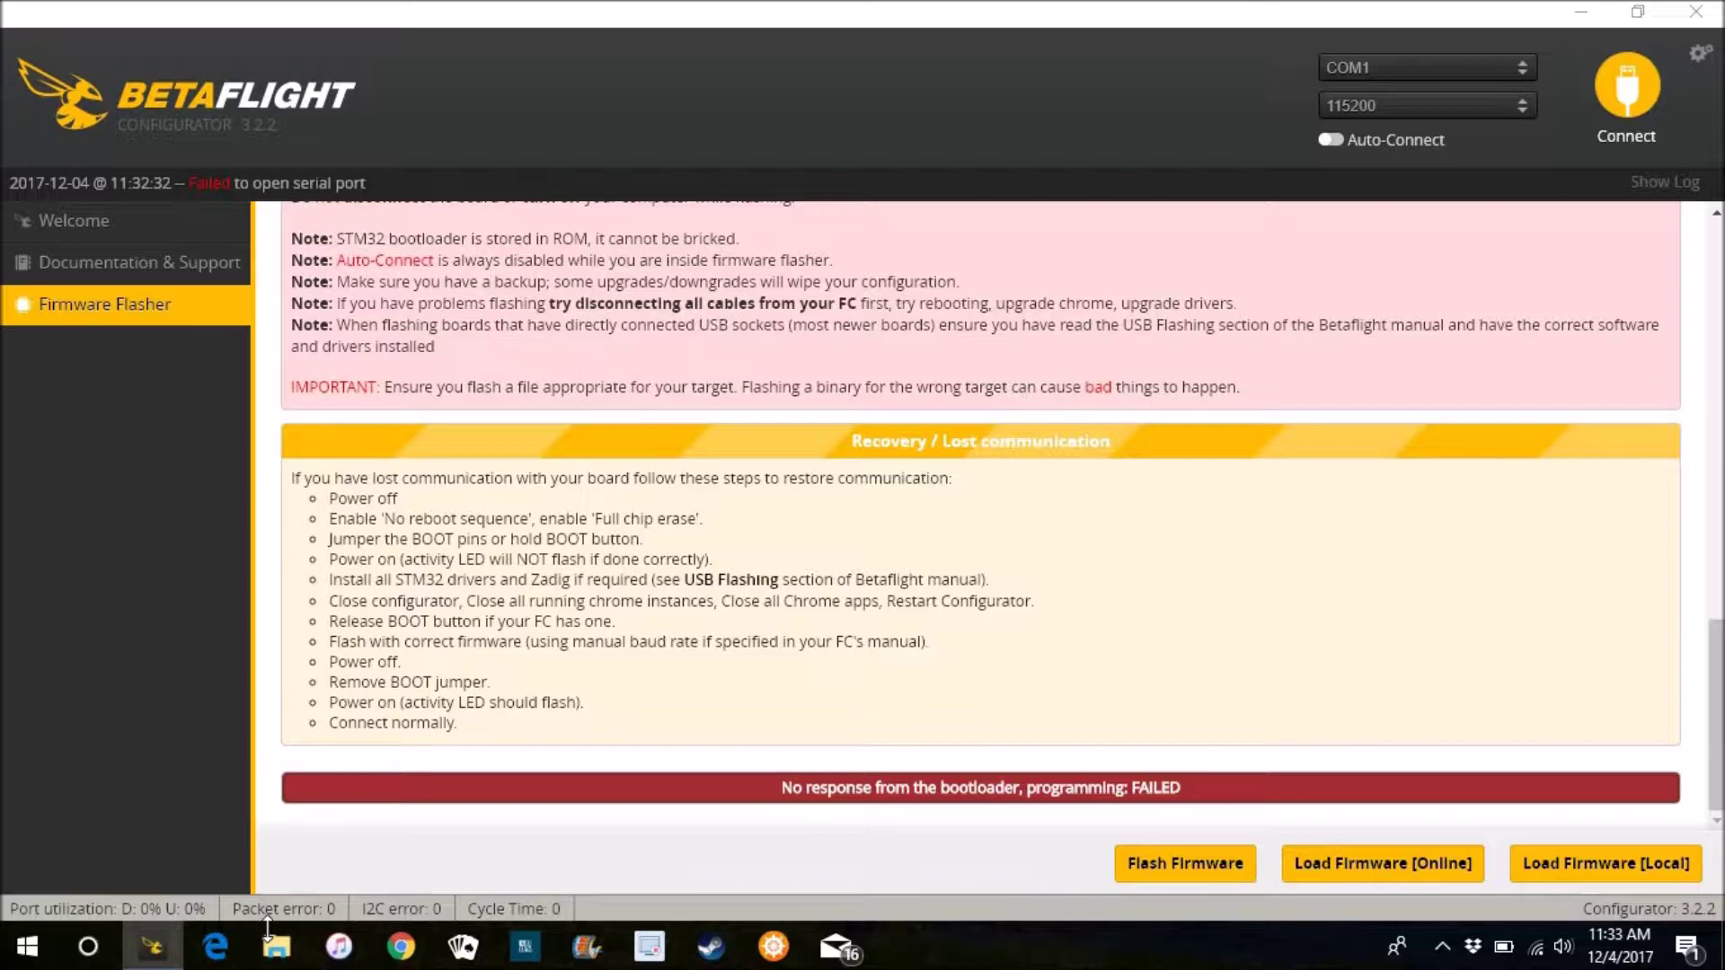
# Find zadig-2.3.exe in the Downloads folder and launch it.
pyautogui.click(276, 943)
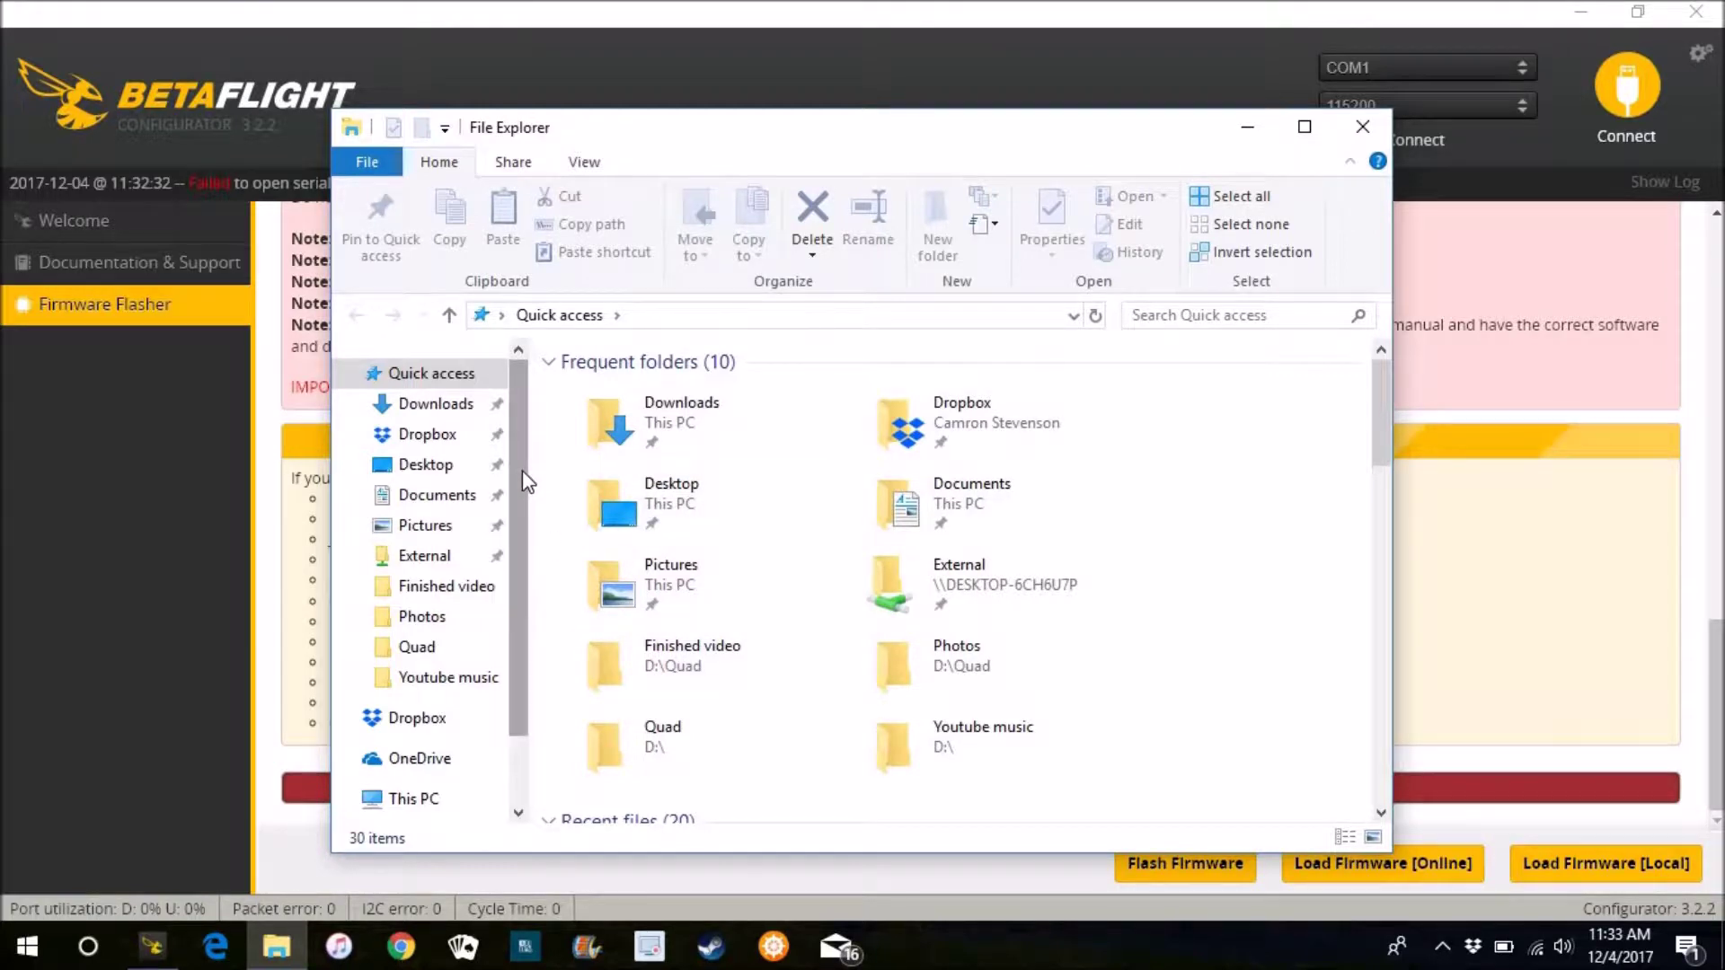
pyautogui.click(445, 403)
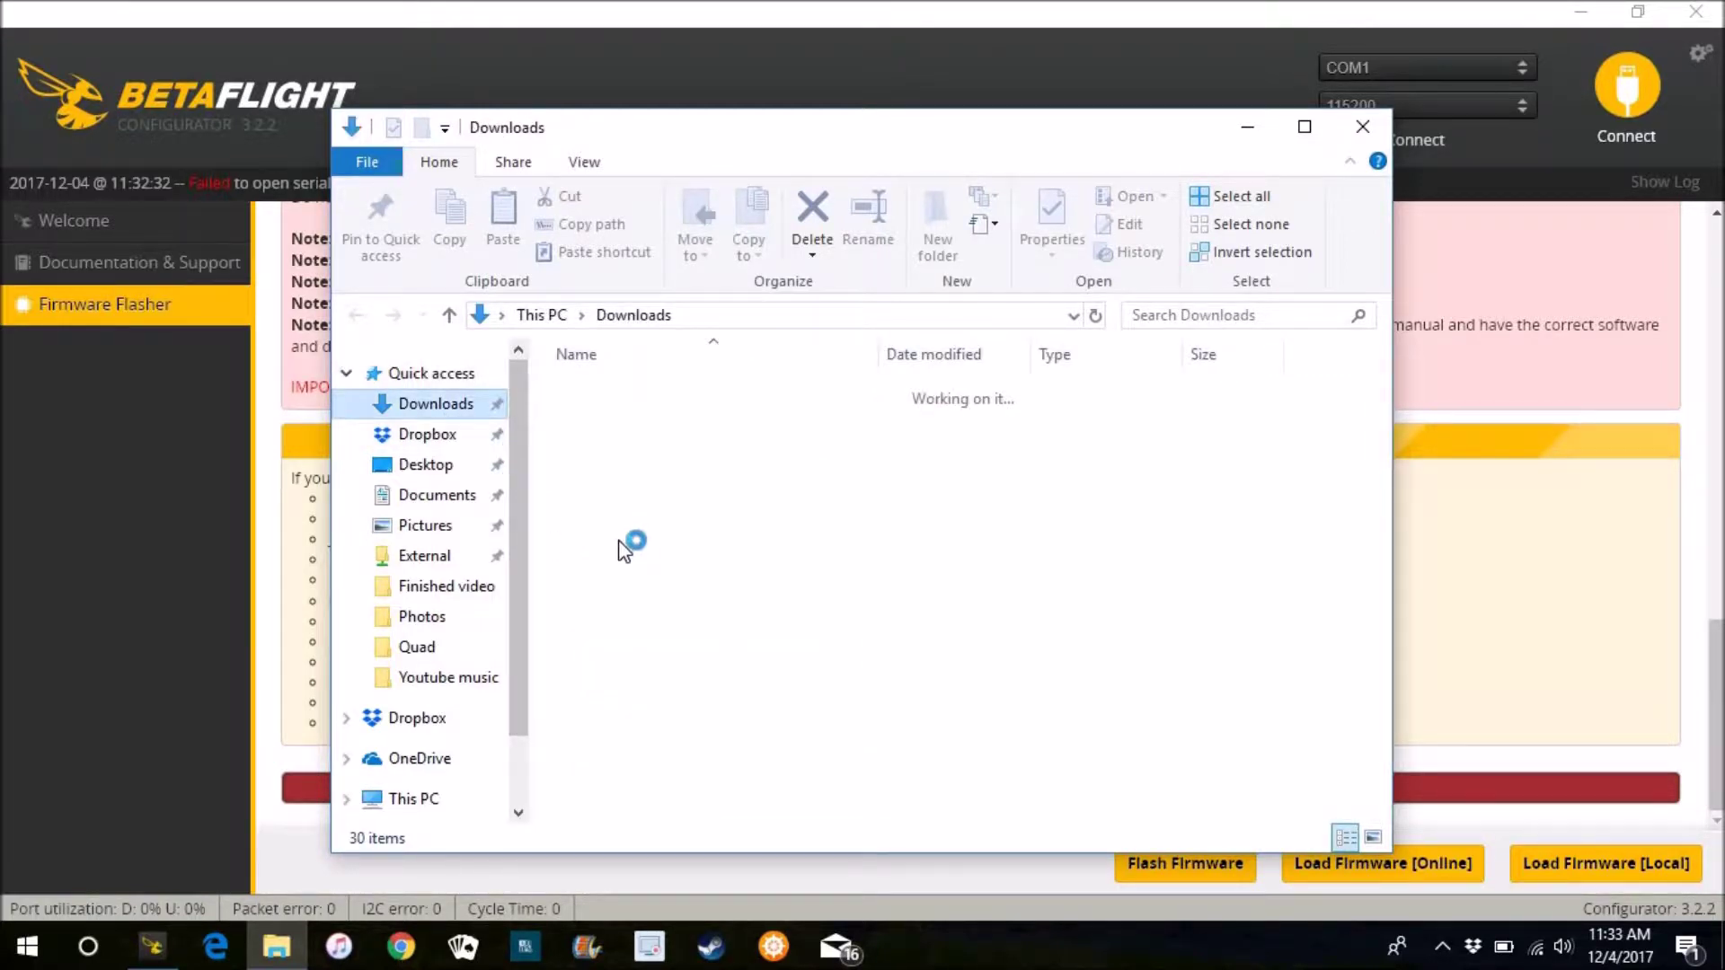
pyautogui.scroll(-10, 629, 557)
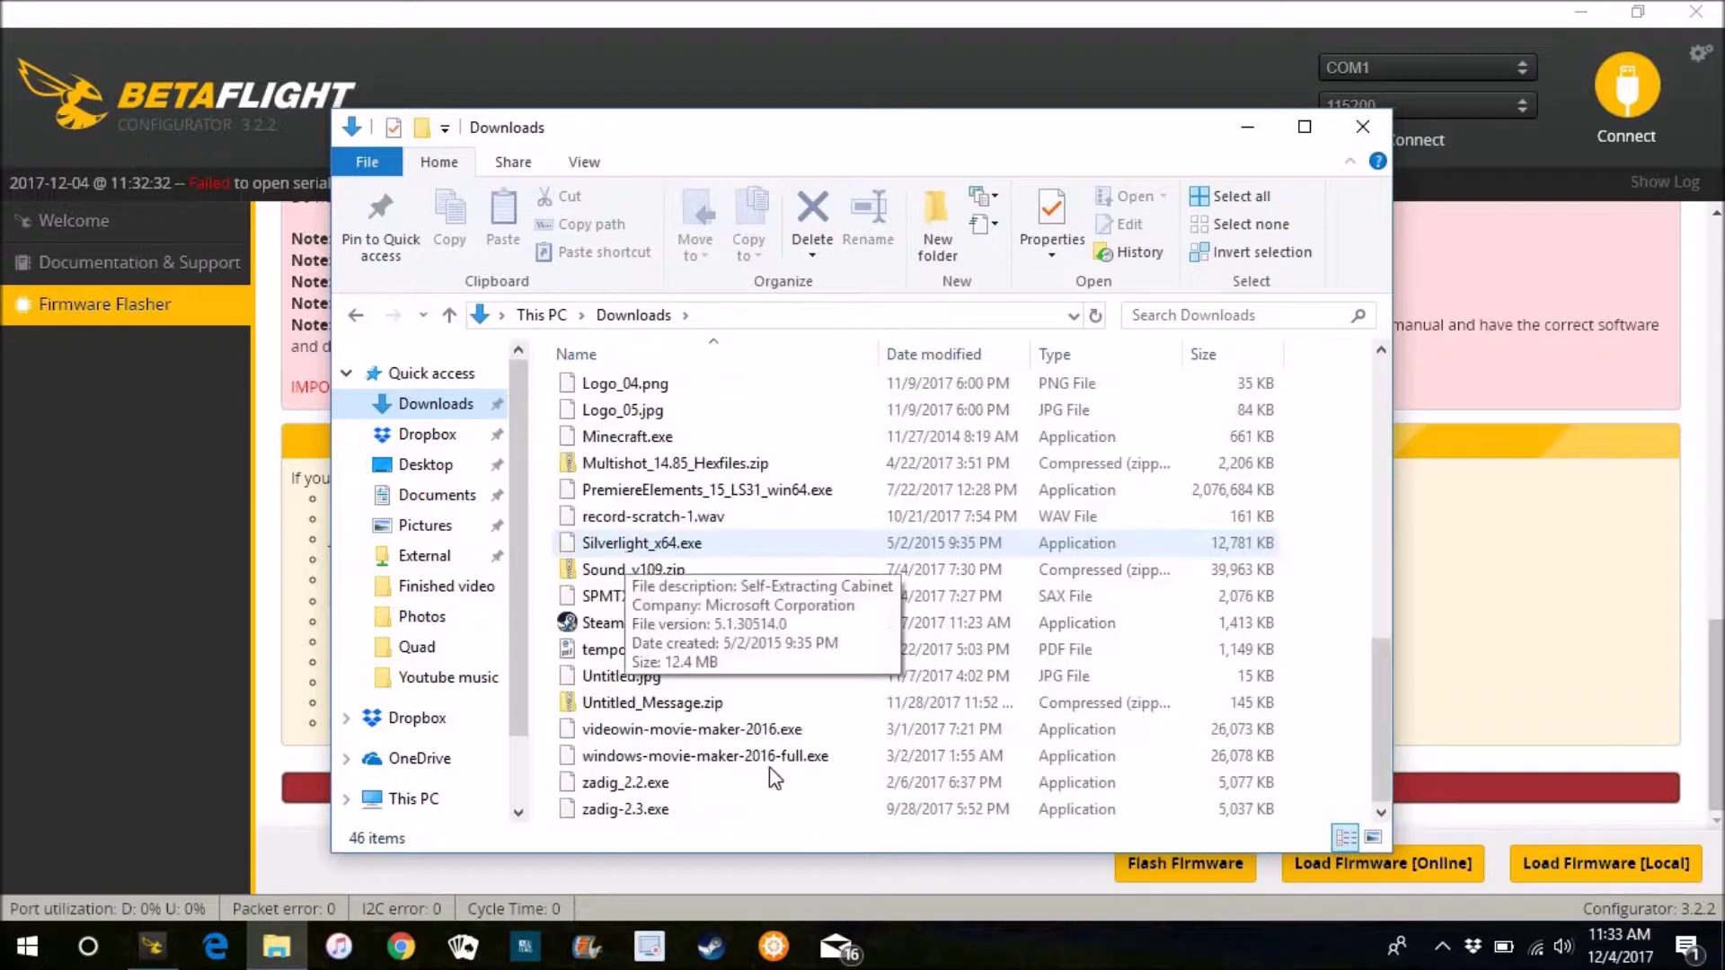
pyautogui.click(639, 812)
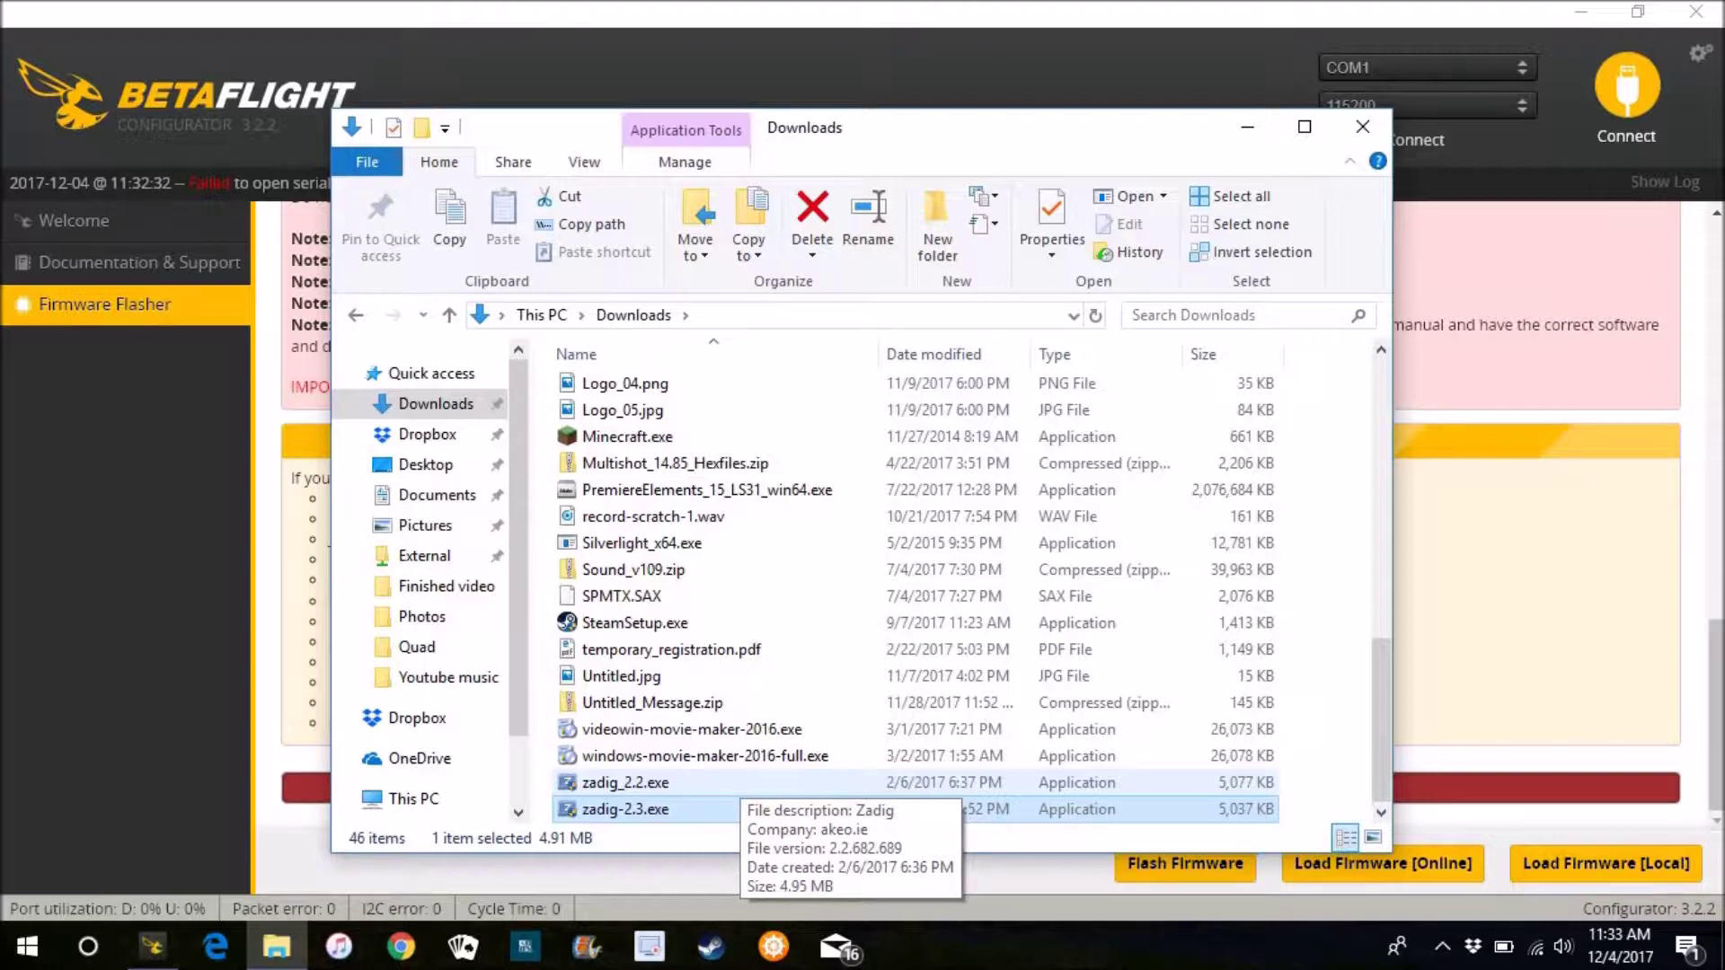
pyautogui.scroll(10, 719, 656)
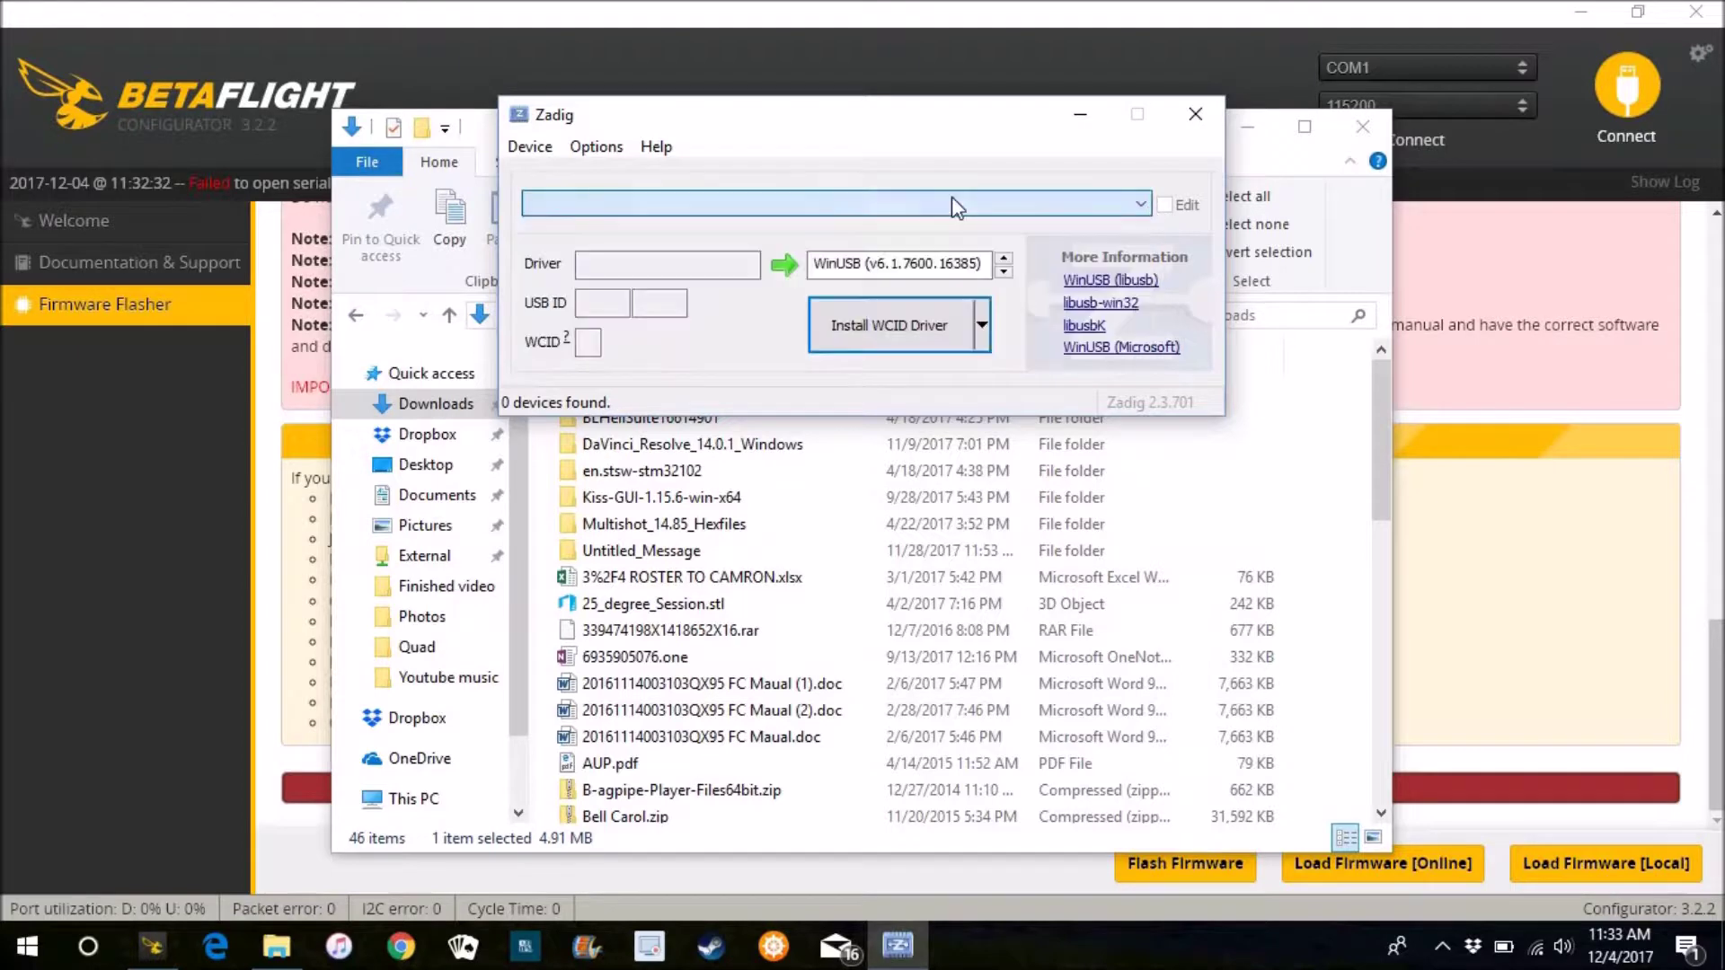
# List all connected devices in Zadig and select STM32 BOOTLOADER.
pyautogui.click(596, 146)
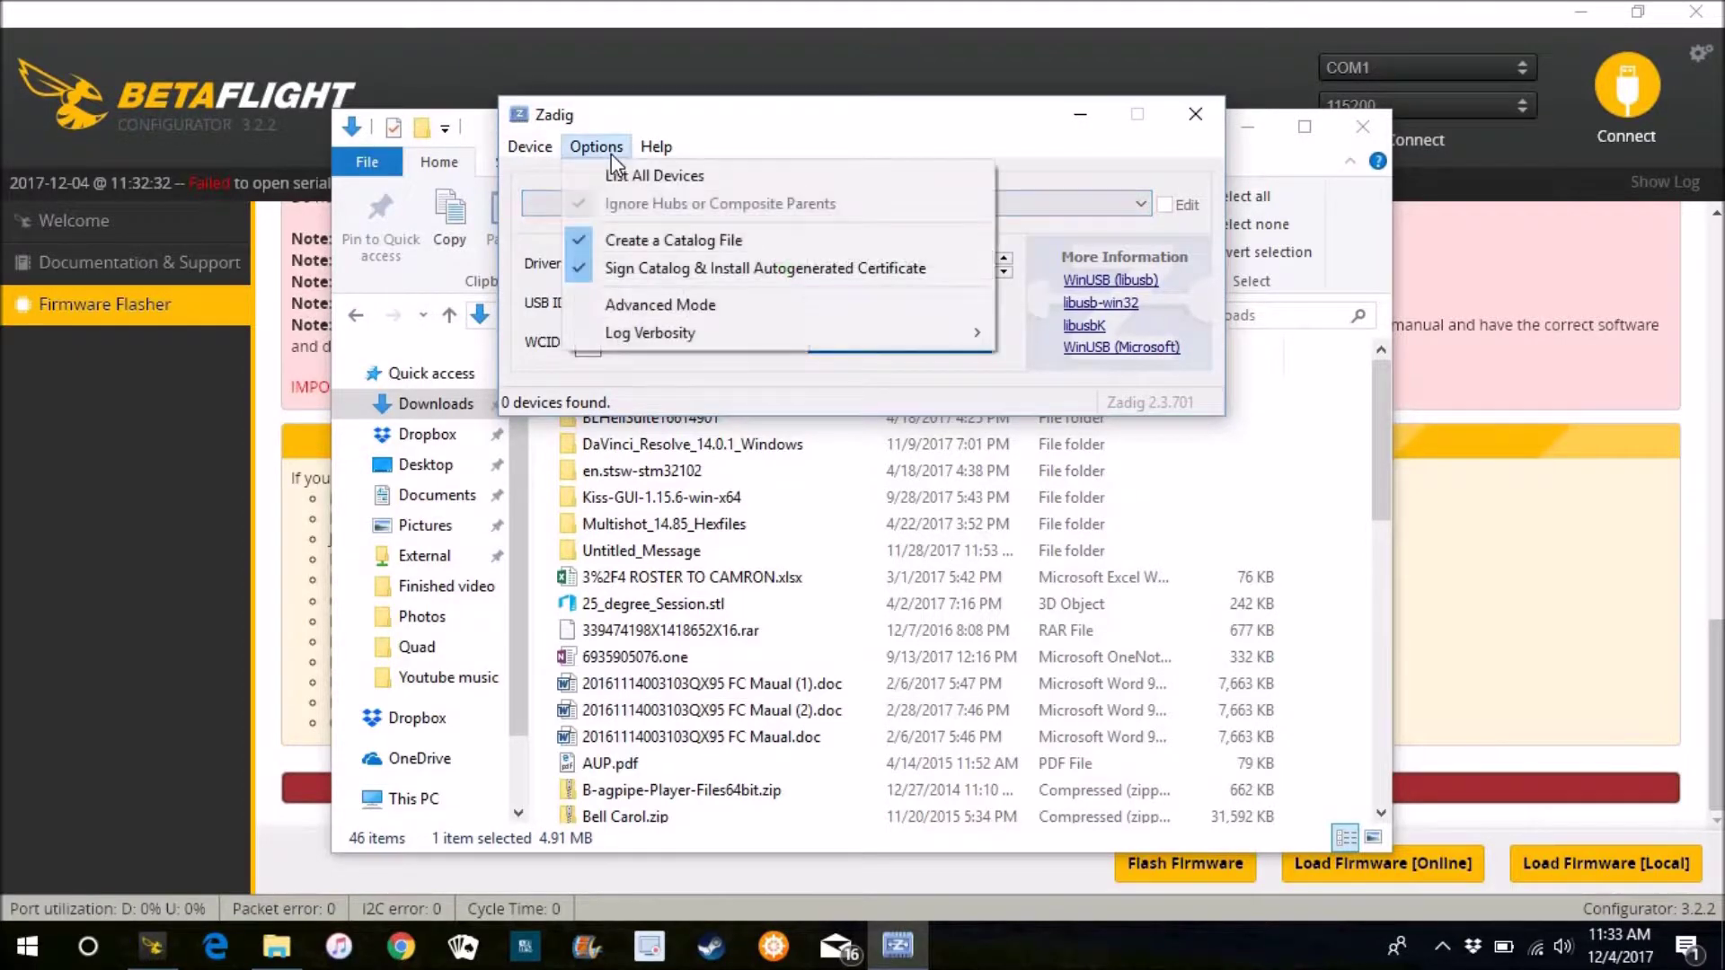
pyautogui.click(679, 178)
pyautogui.click(1139, 206)
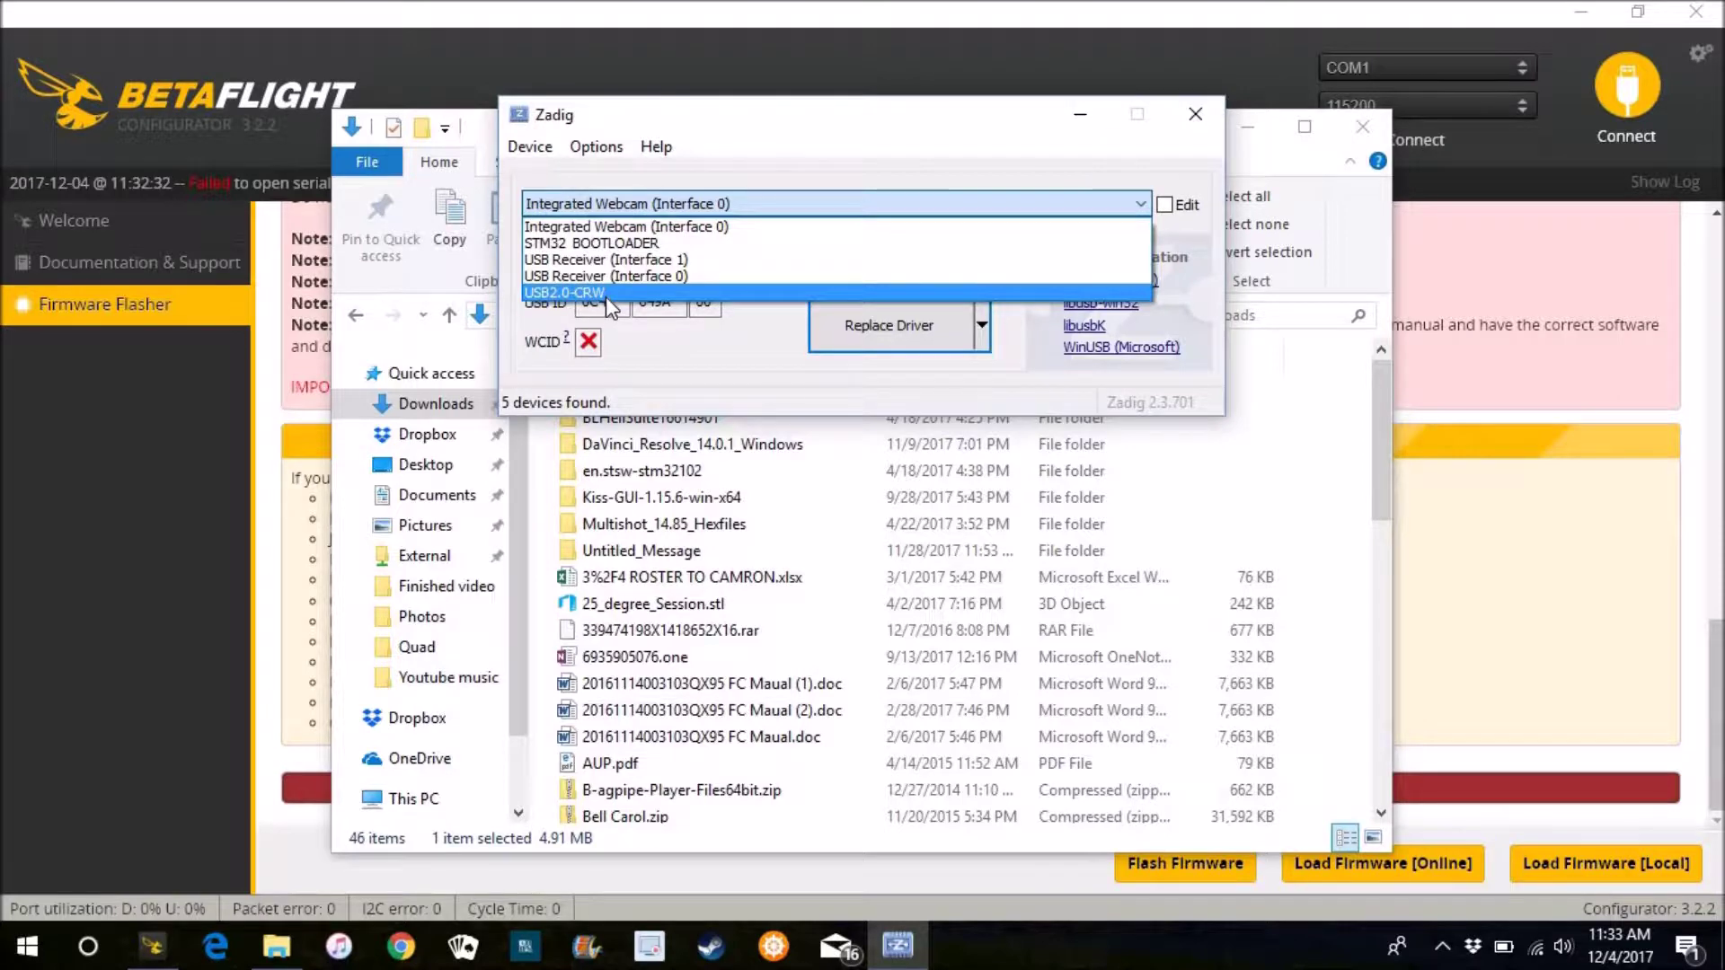
pyautogui.click(625, 244)
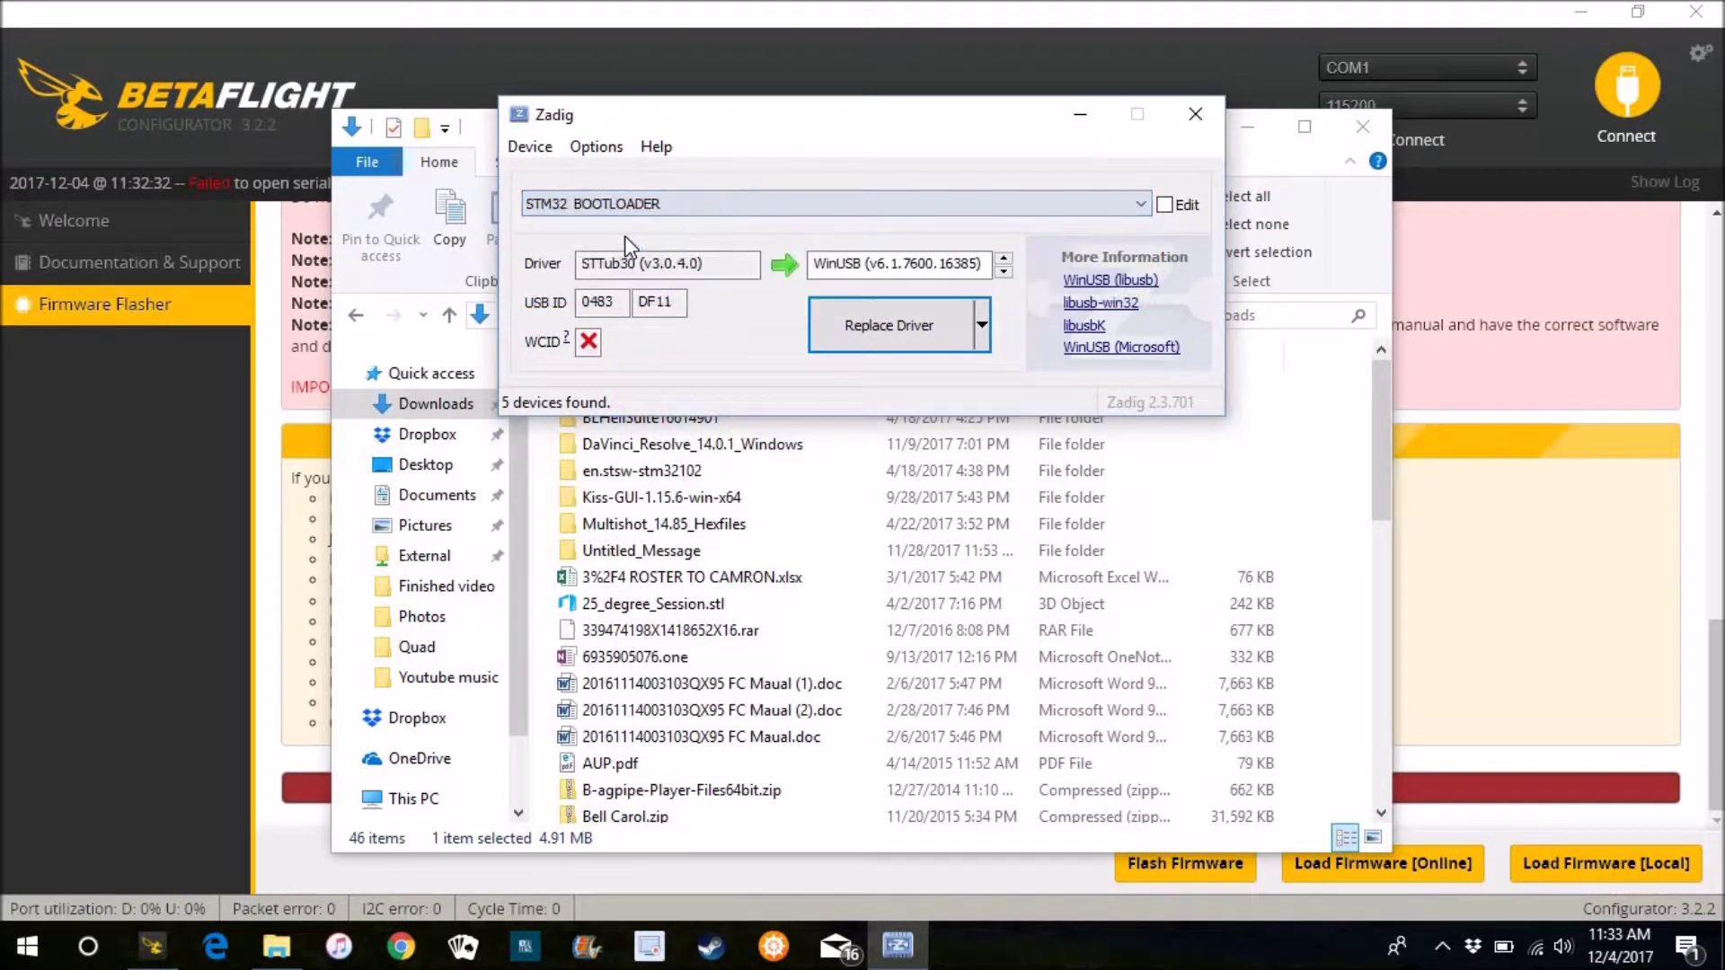
# Replace the STM32 BOOTLOADER driver with libusb-win32 (v1.2.6.0).
pyautogui.click(1002, 272)
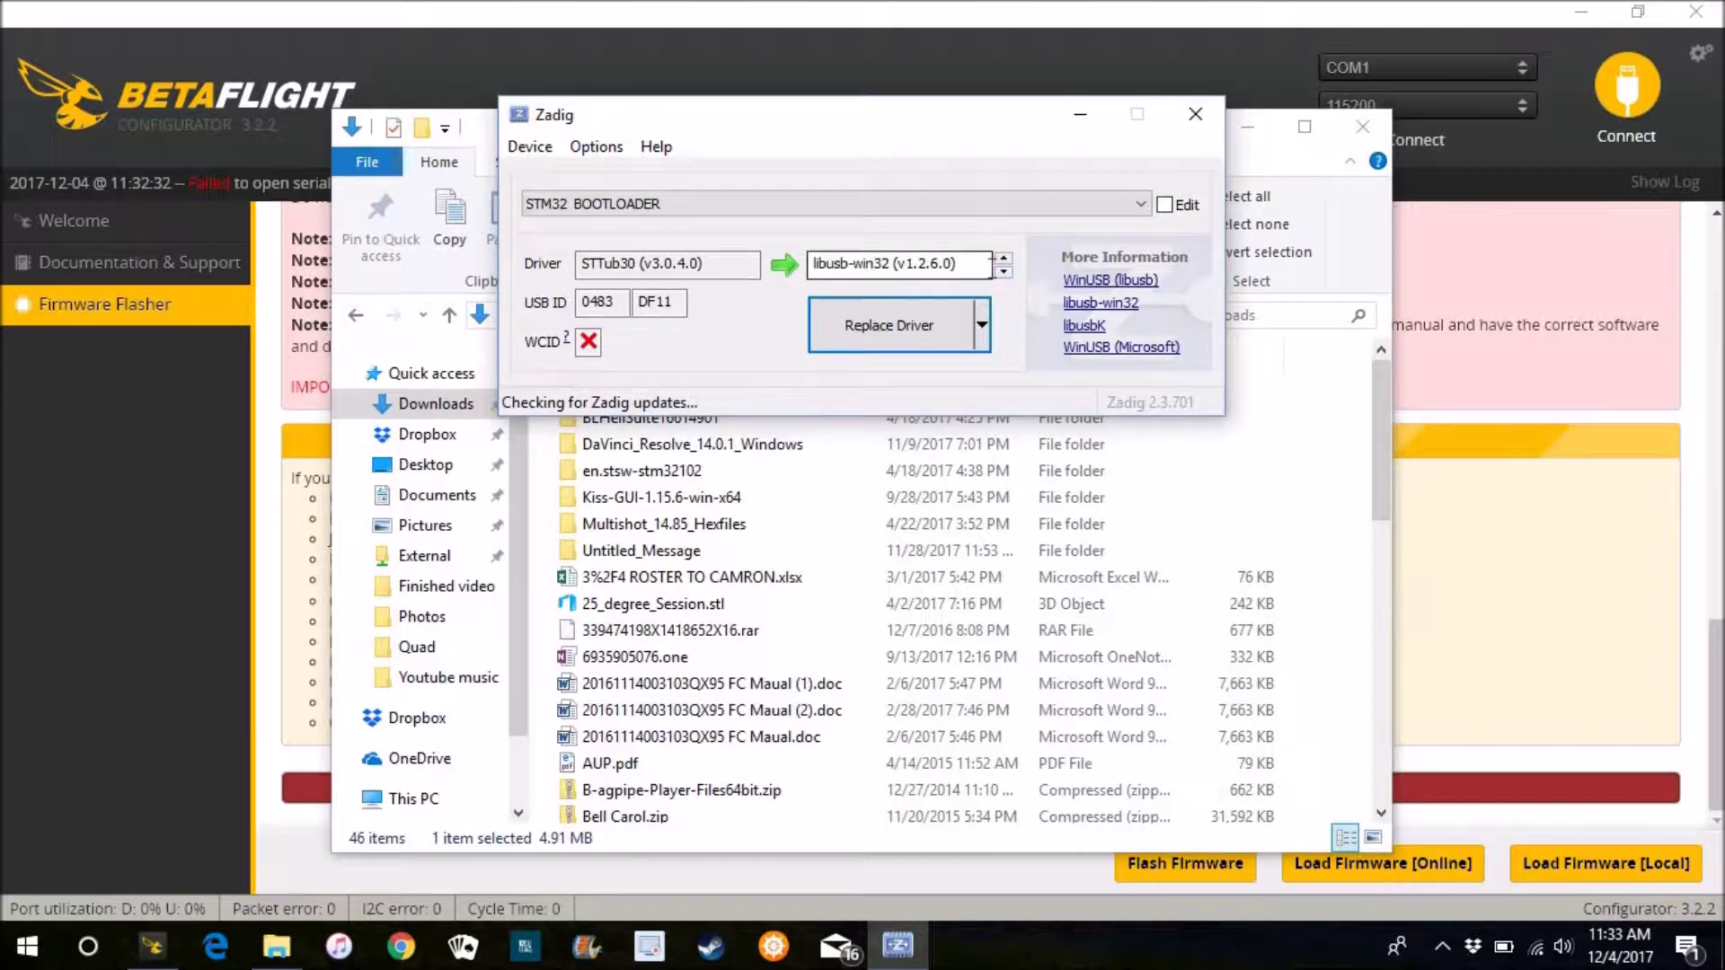
pyautogui.click(899, 331)
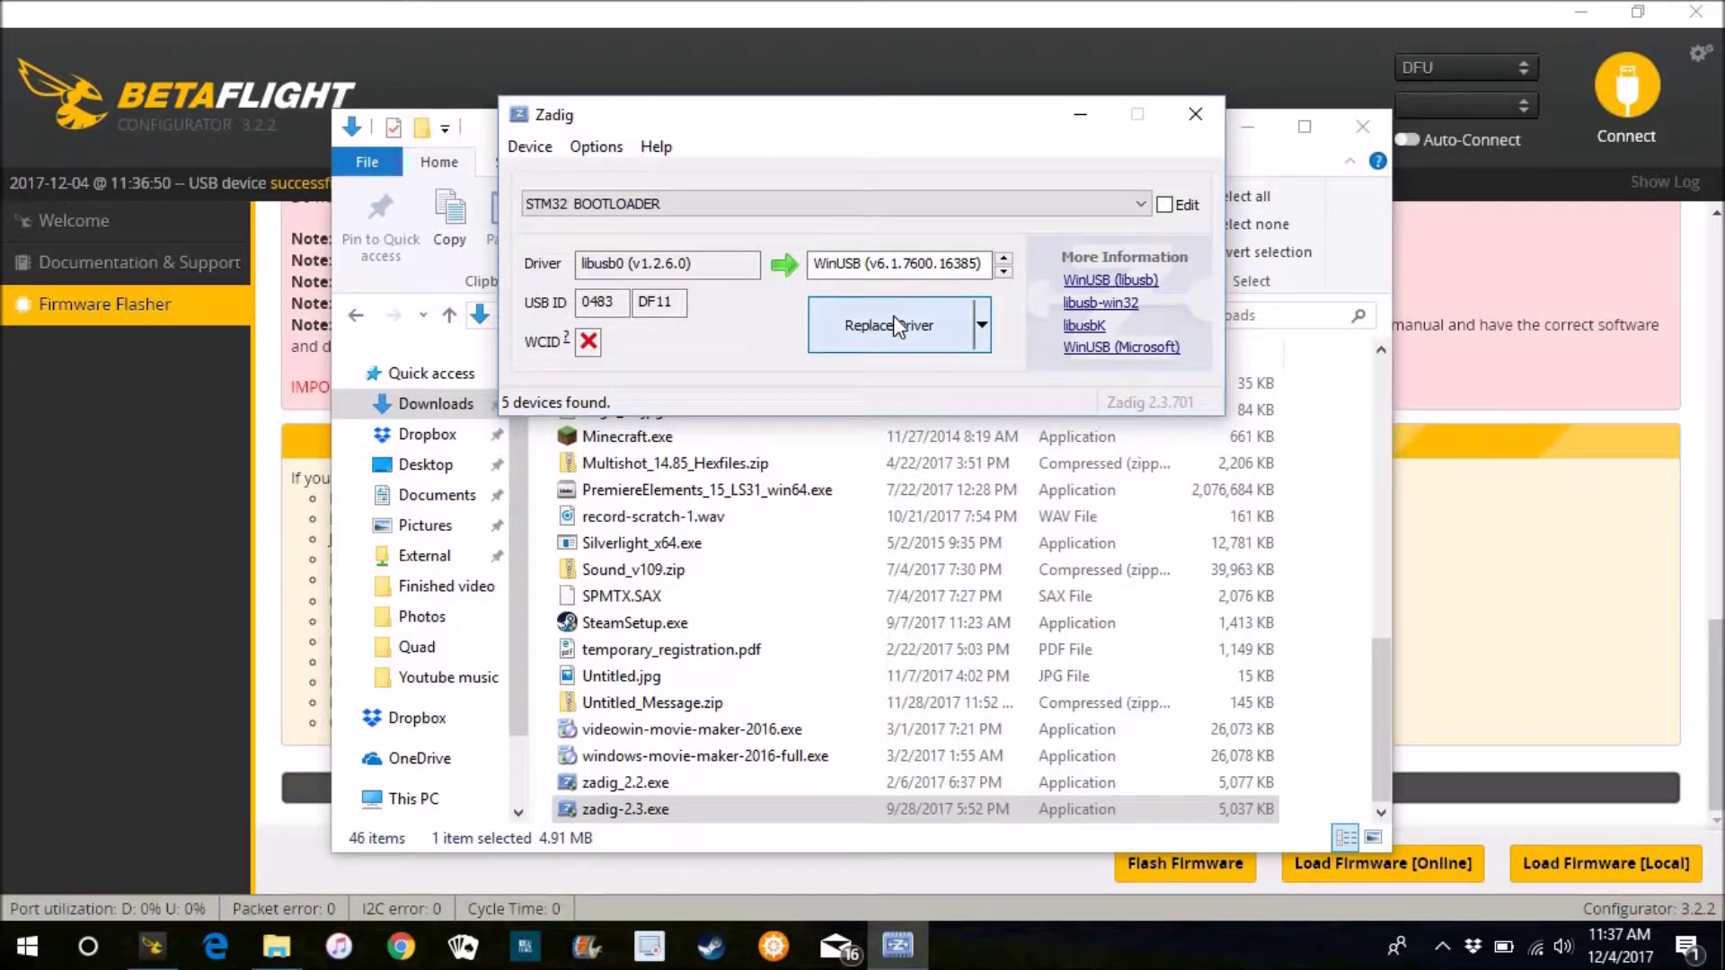
# Replace the STM32 BOOTLOADER driver with WinUSB (v6.1.7600.16385) and dismiss the installation message.
pyautogui.click(894, 316)
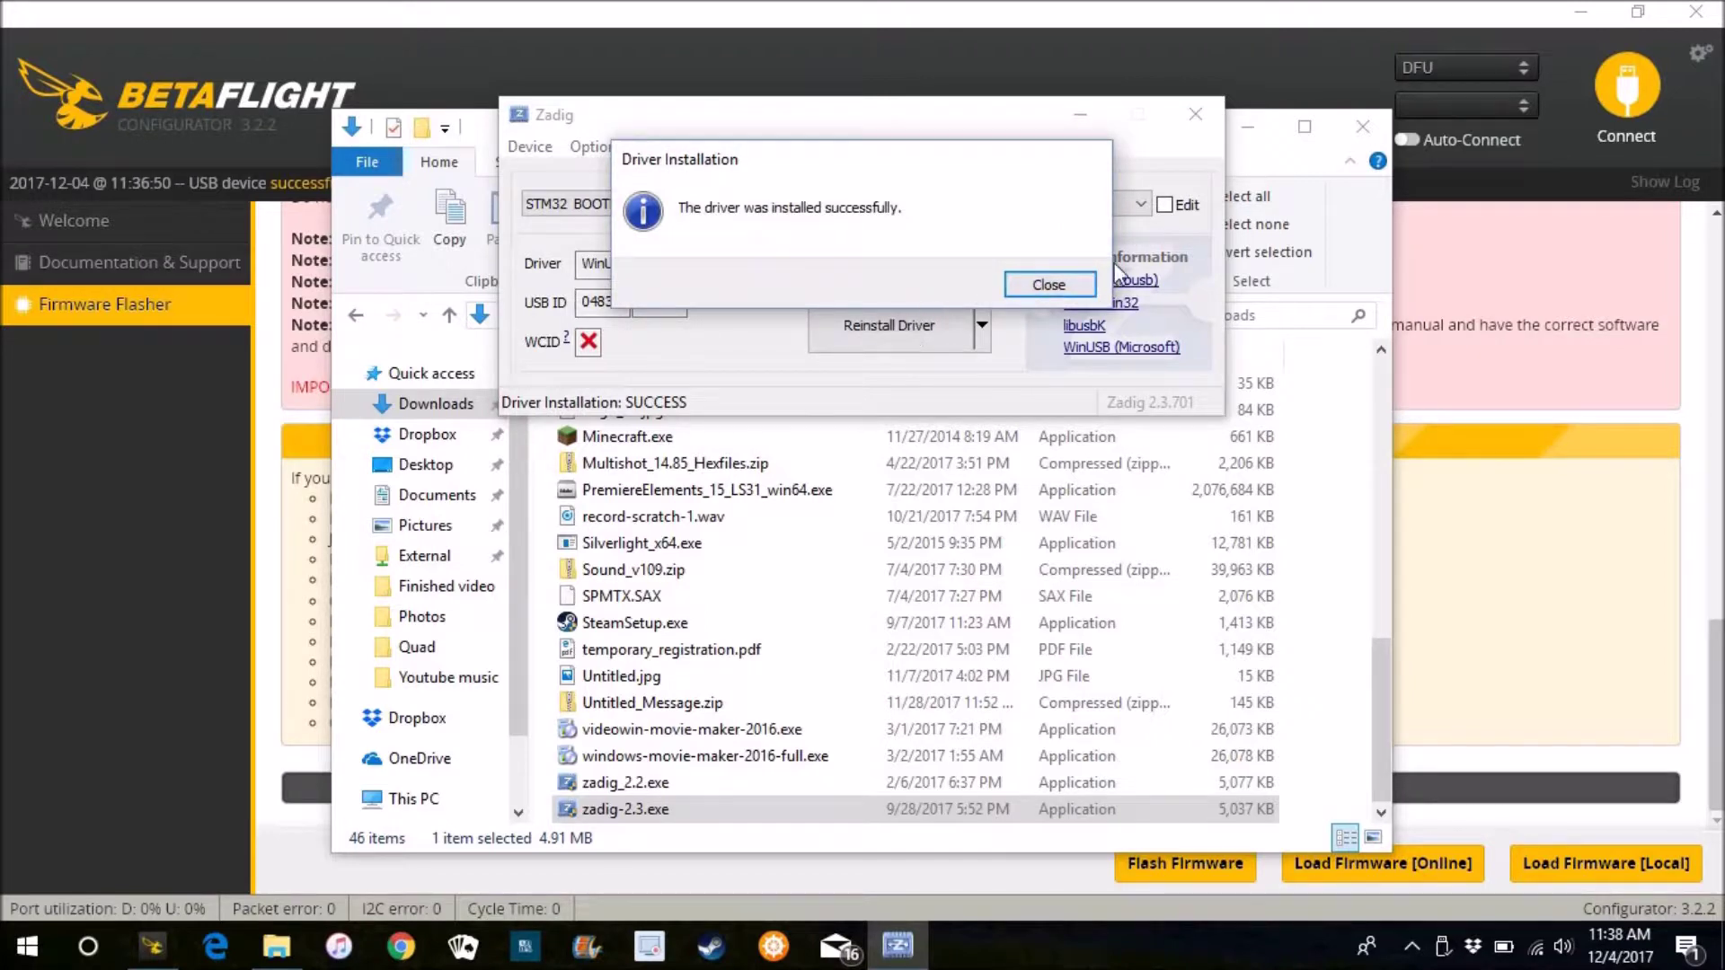
pyautogui.click(1050, 286)
# Switch back to Betaflight Configurator and flash the loaded online firmware onto the flight controller.
pyautogui.click(1207, 59)
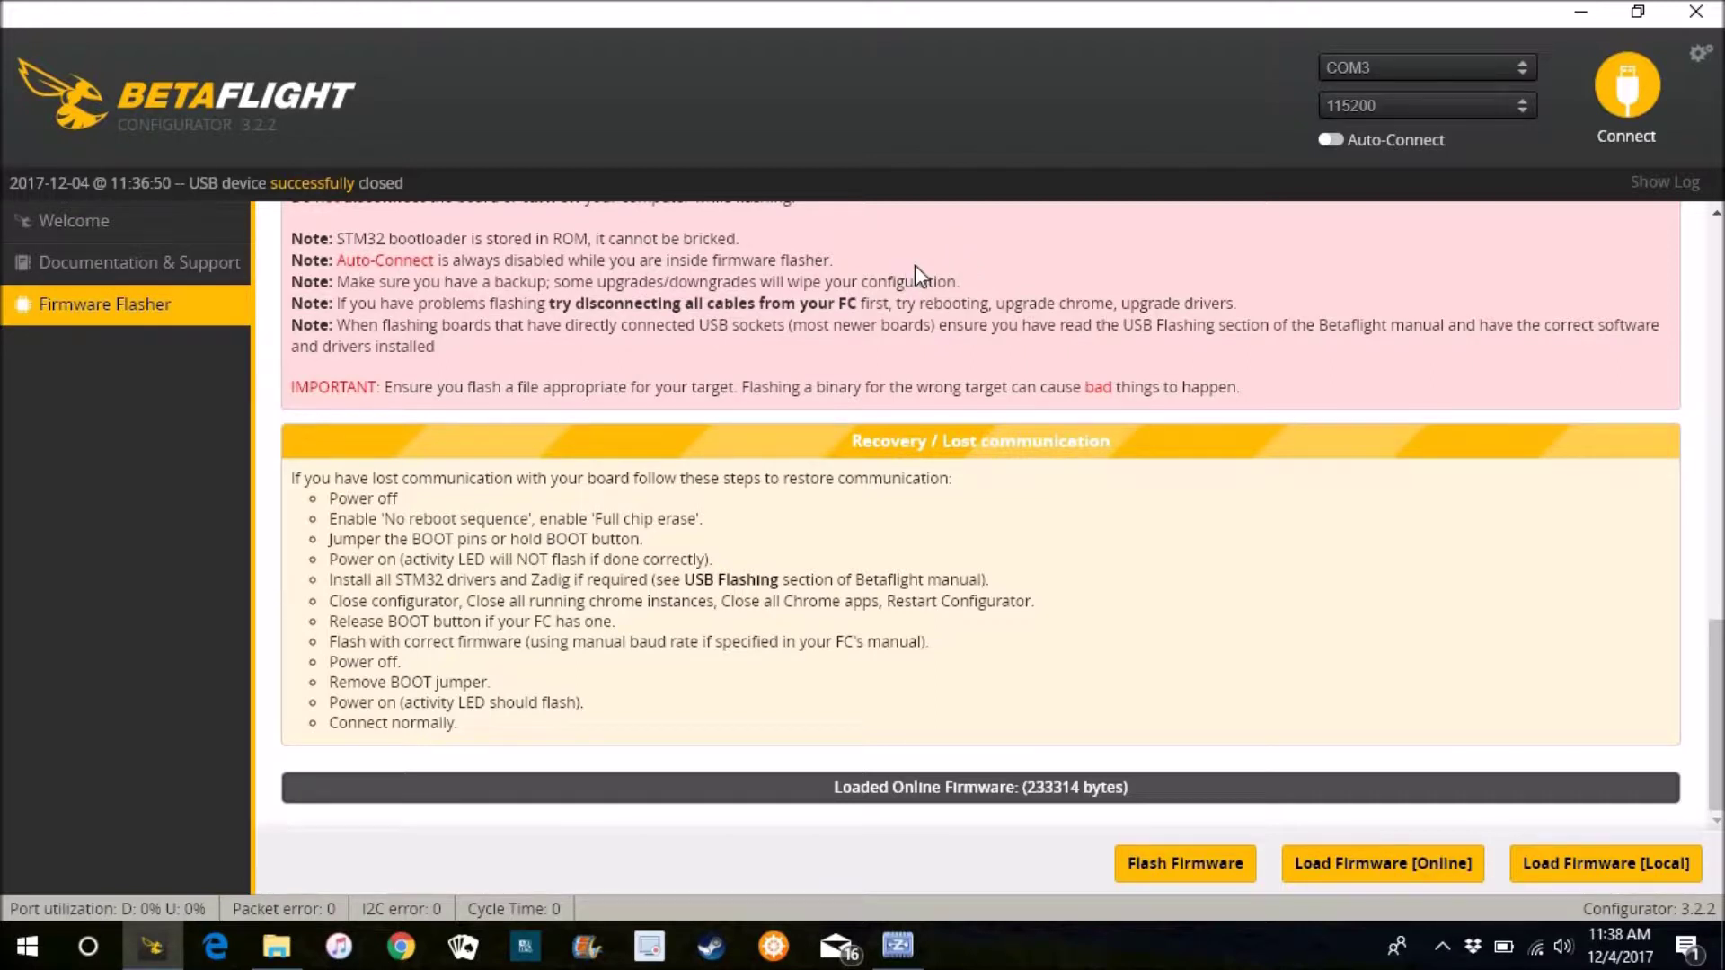
pyautogui.click(1182, 864)
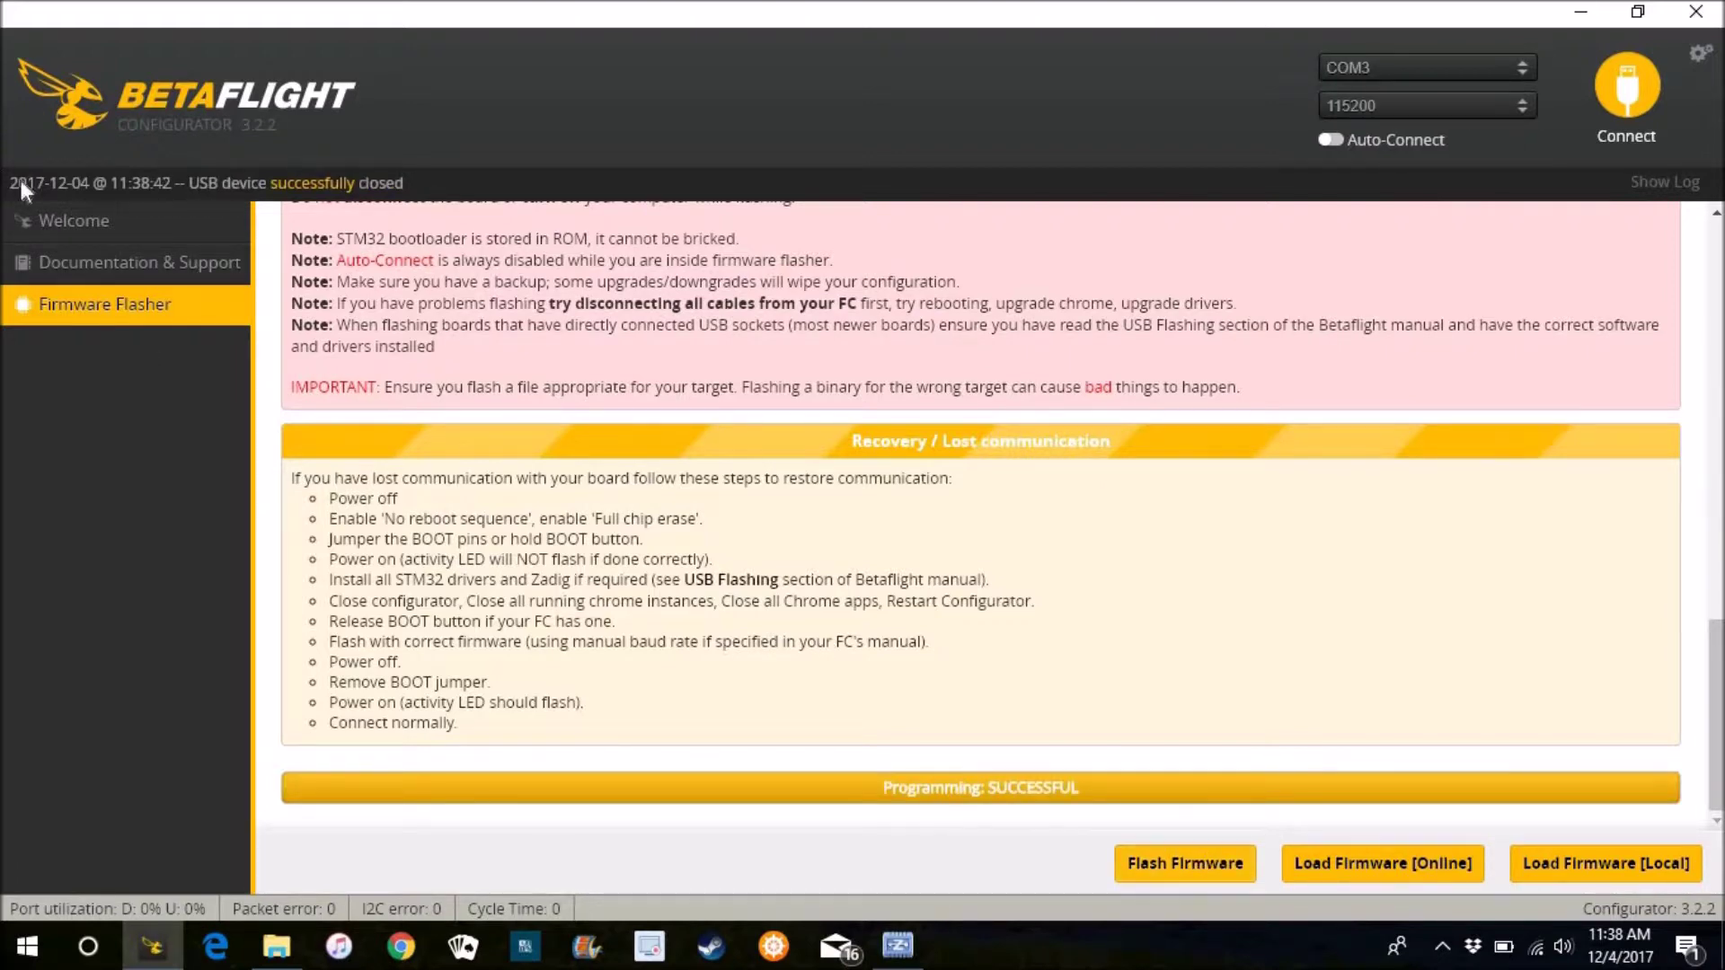
# Return to the welcome page and connect to the flight controller on COM3 at 115200 baud to view its setup page.
pyautogui.click(69, 236)
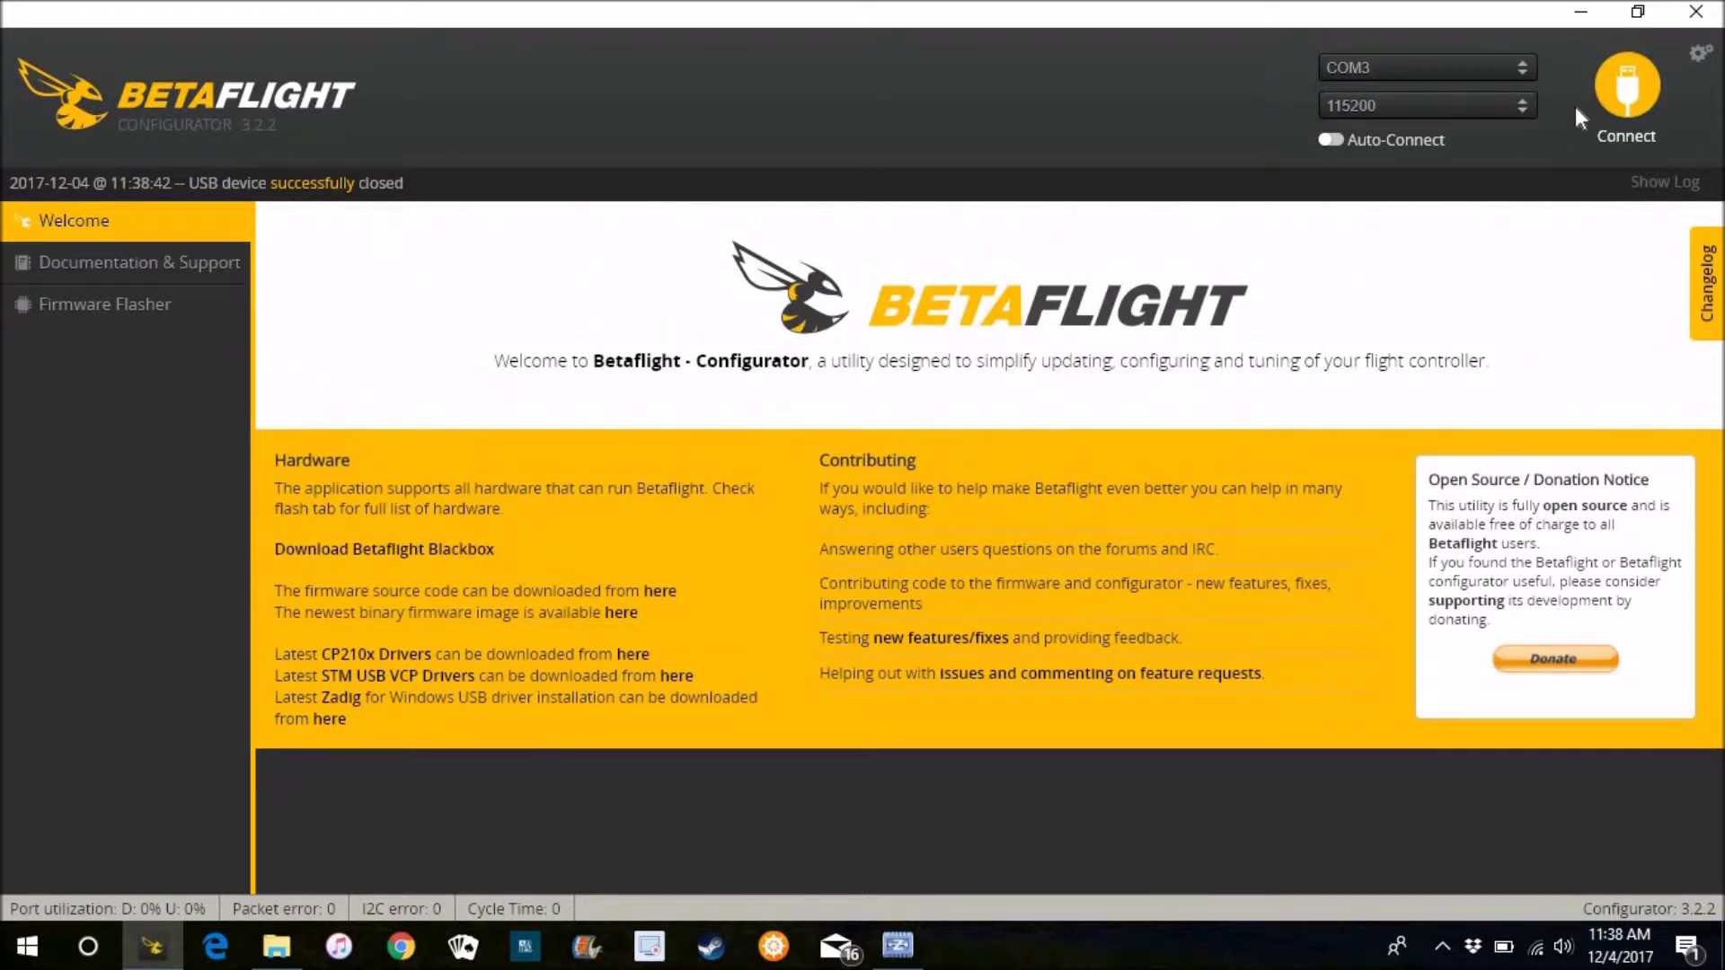
pyautogui.click(1628, 103)
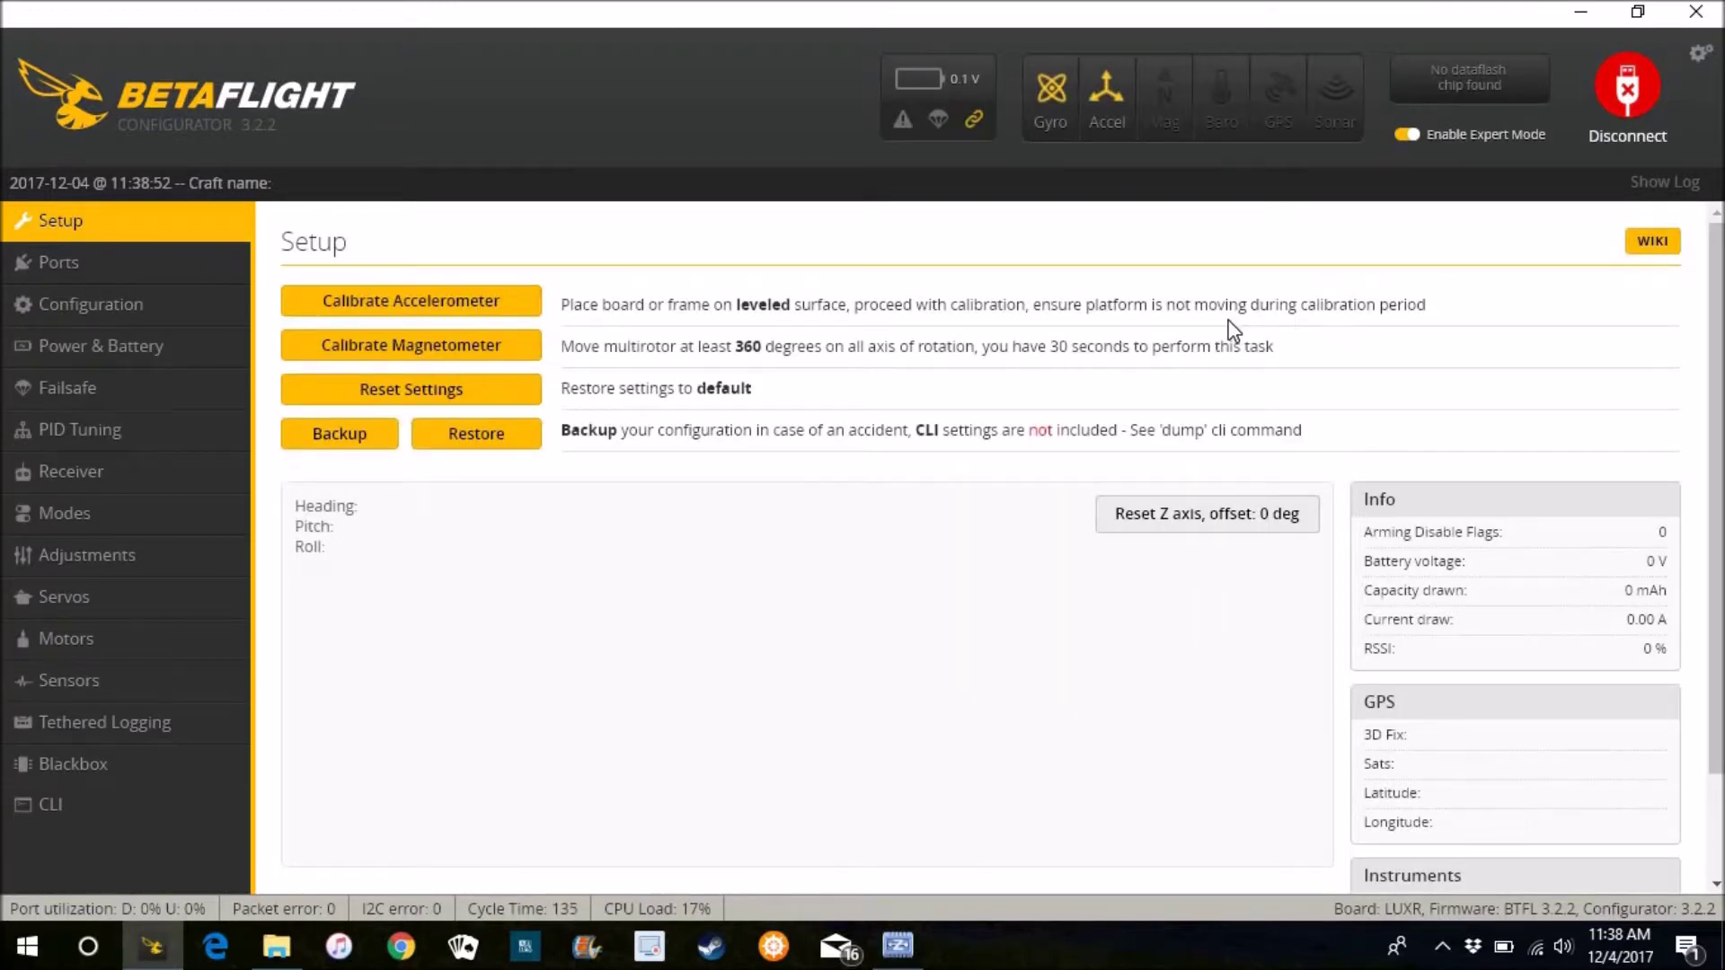
pyautogui.scroll(-2, 1213, 355)
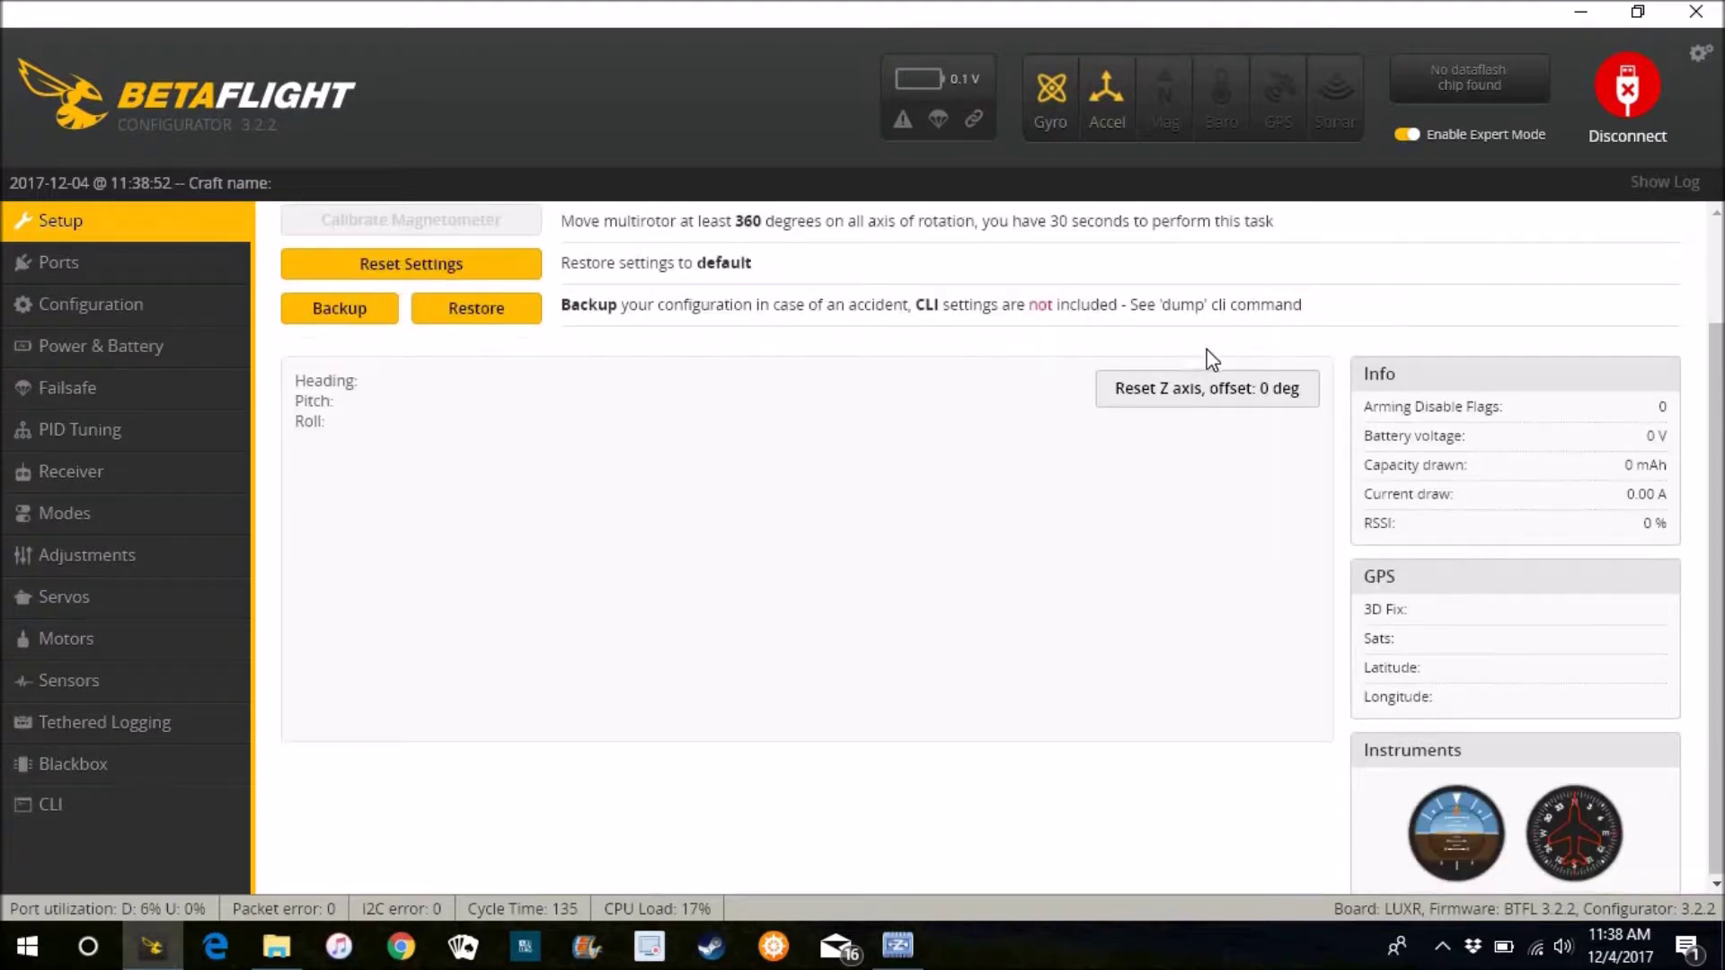